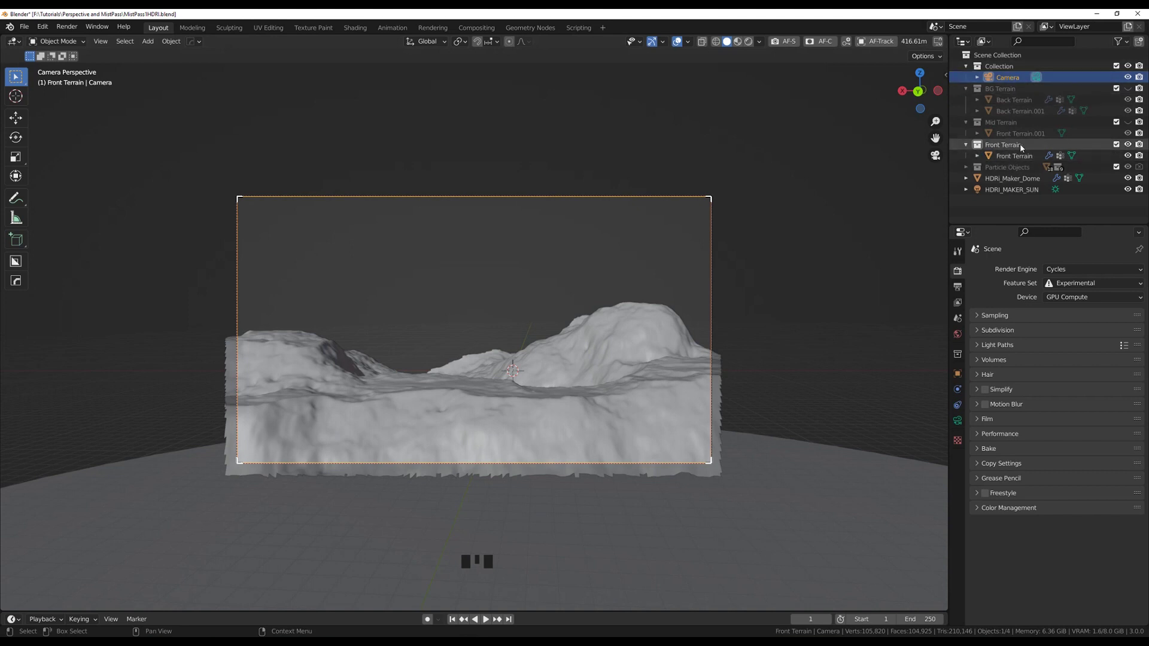
Show the Mid Terrain and BG Terrain collections, then select Back Terrain and Back Terrain.001
left_click(1128, 123)
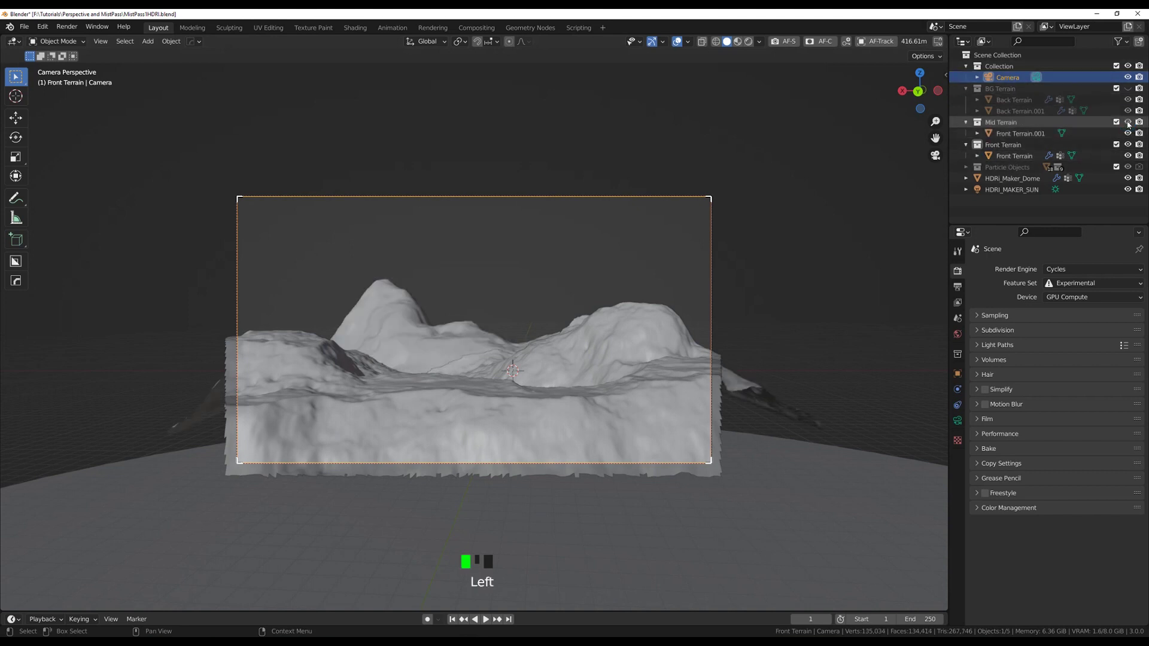
left_click(1129, 89)
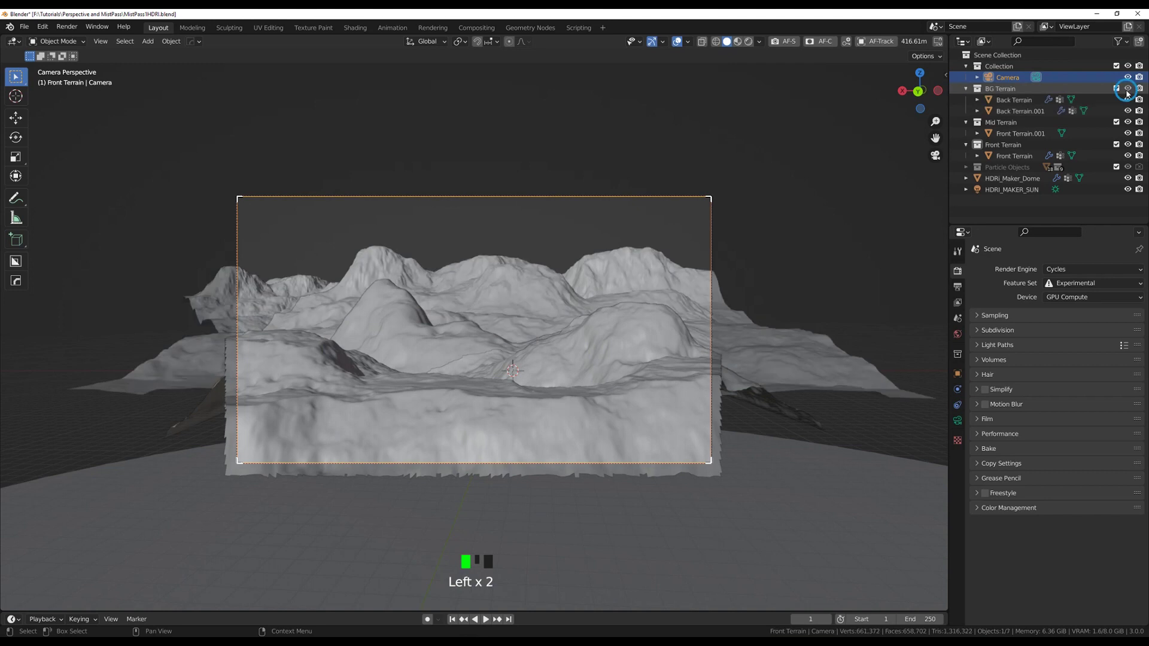
left_click(316, 317)
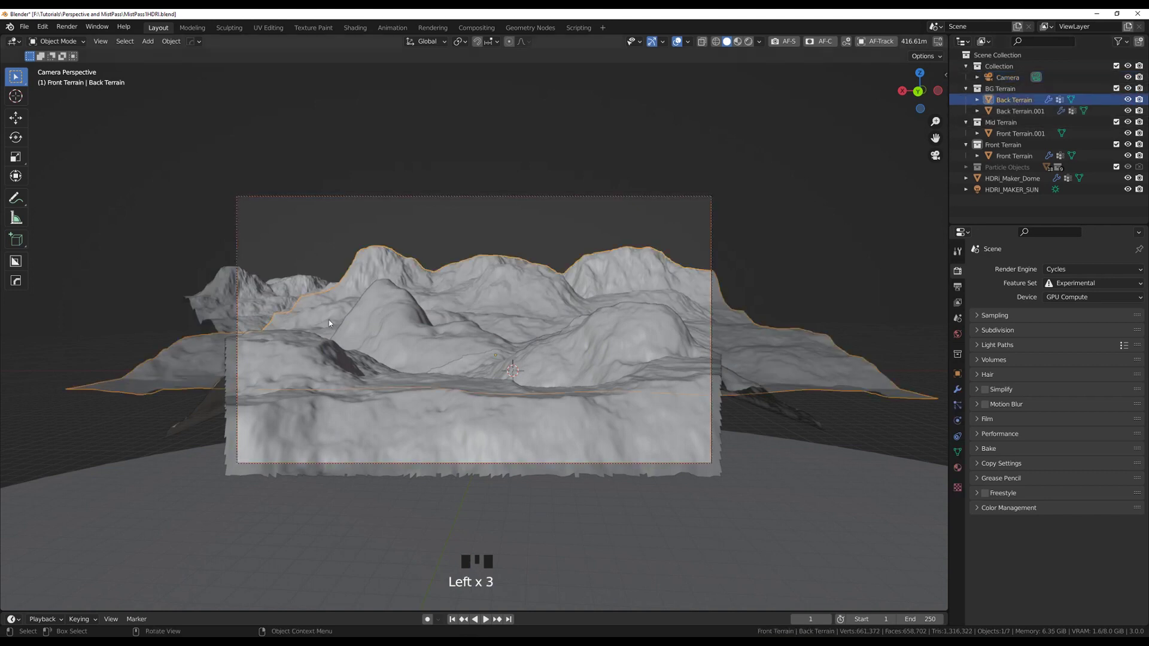
left_click(280, 293)
left_click(377, 263)
left_click(377, 263)
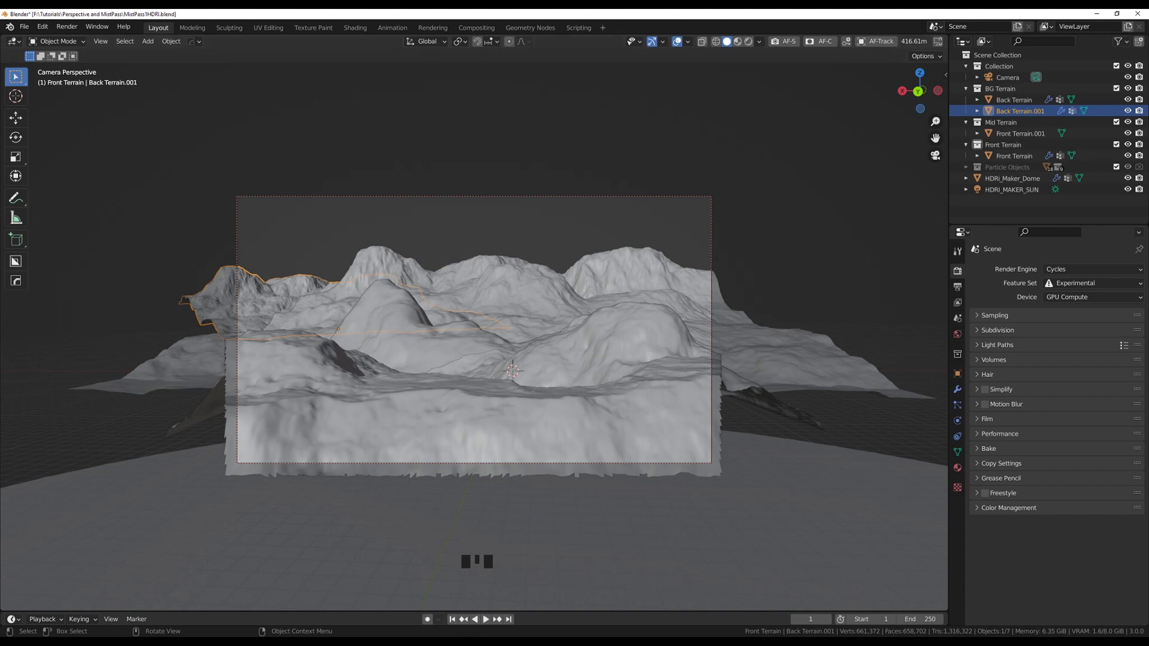
Call up the ACDSee preview of DarkFG.png from the taskbar
mouse_move(495, 643)
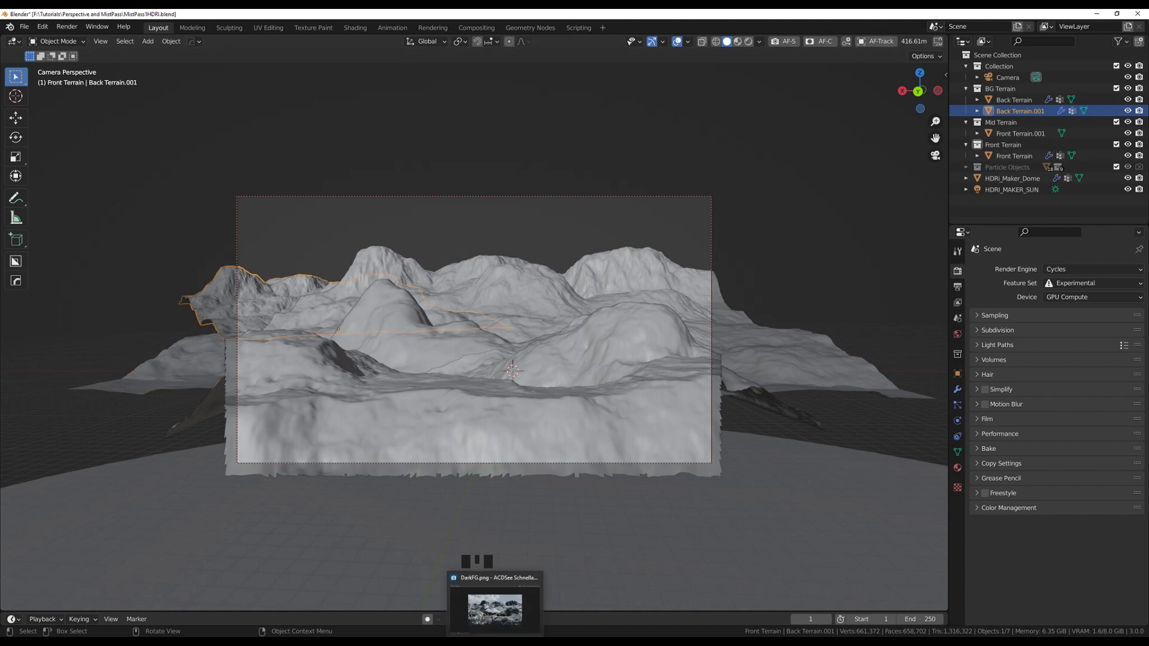
Bring the ACDSee viewer showing the DarkFG.png render to the front
left_click(495, 608)
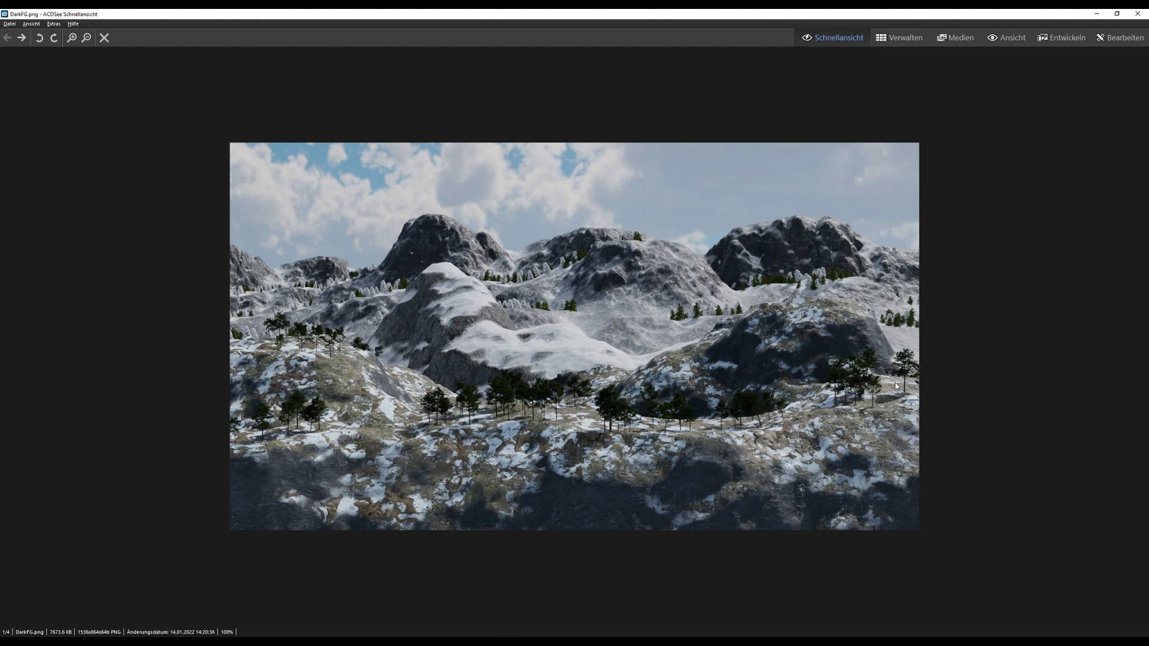
Step through LighterFG.png and RightFG.png to RightFG2.png, flicking back to compare with RightFG.png
key("Right")
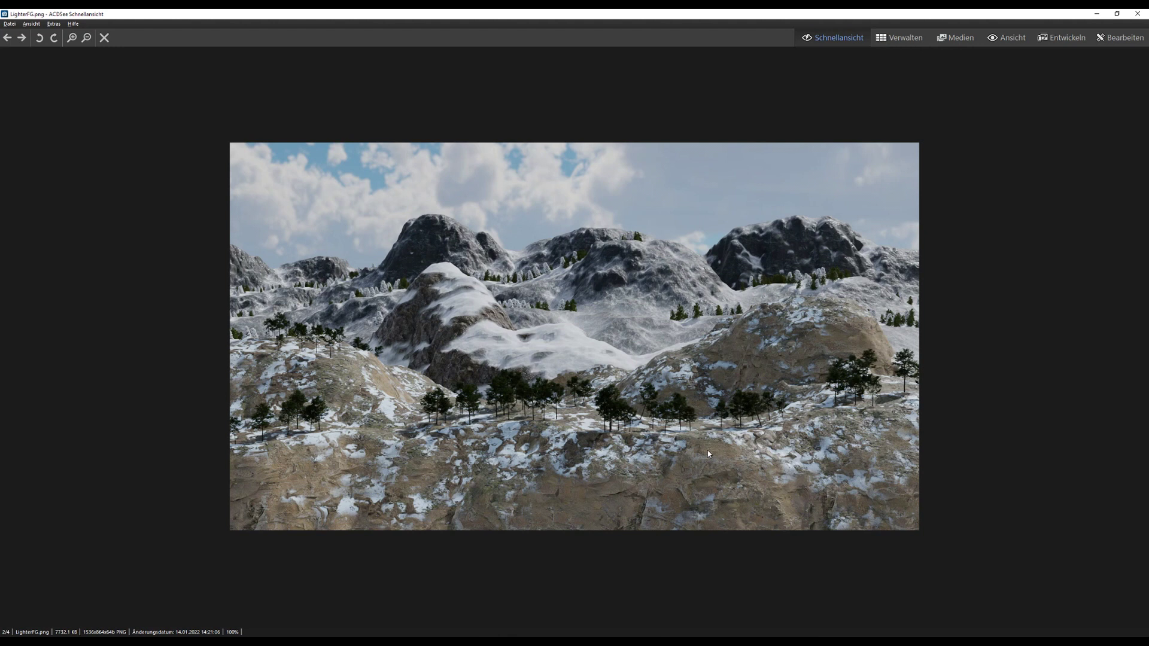
key("Right")
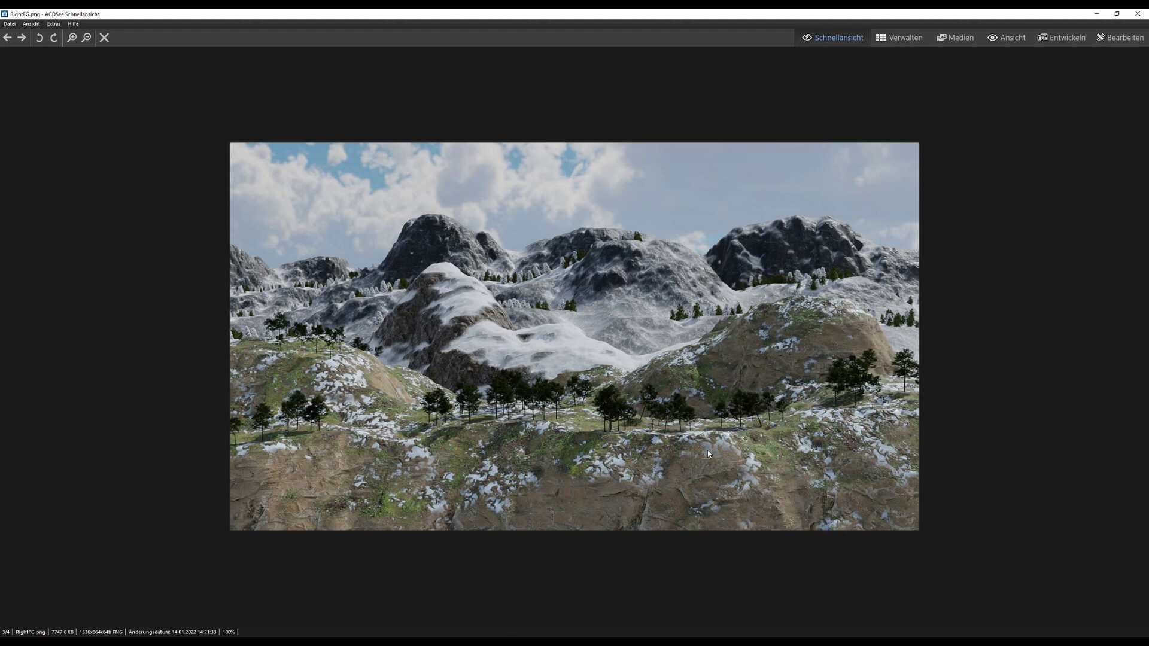
key("Right")
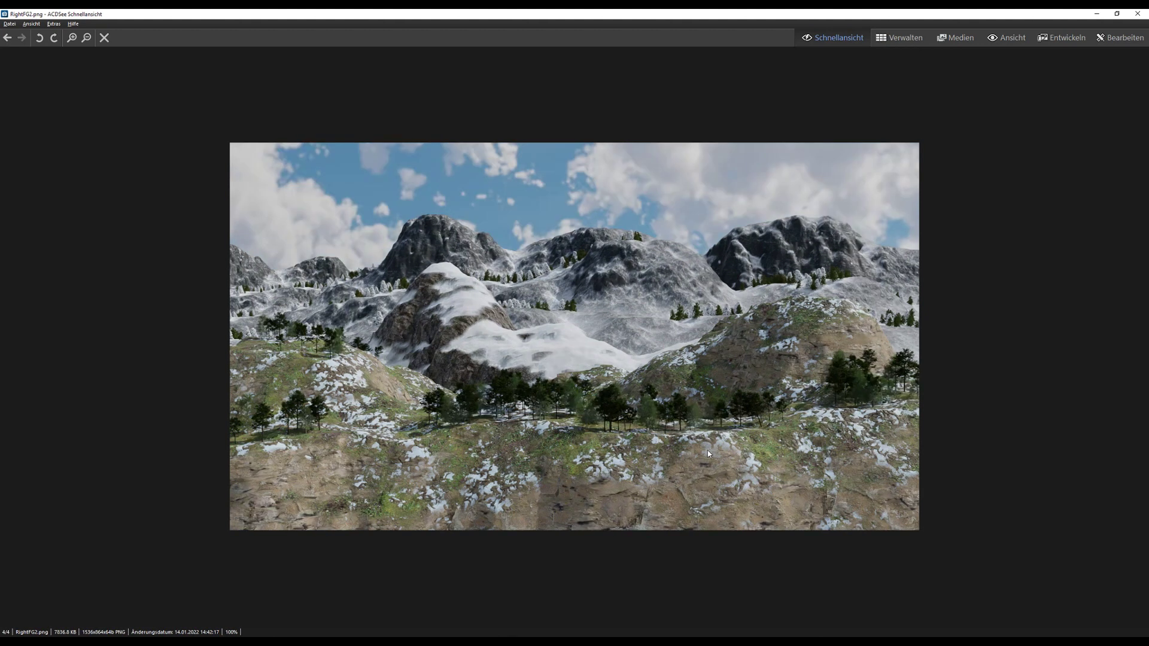
key("Left")
key("Right")
key("Left")
key("Right")
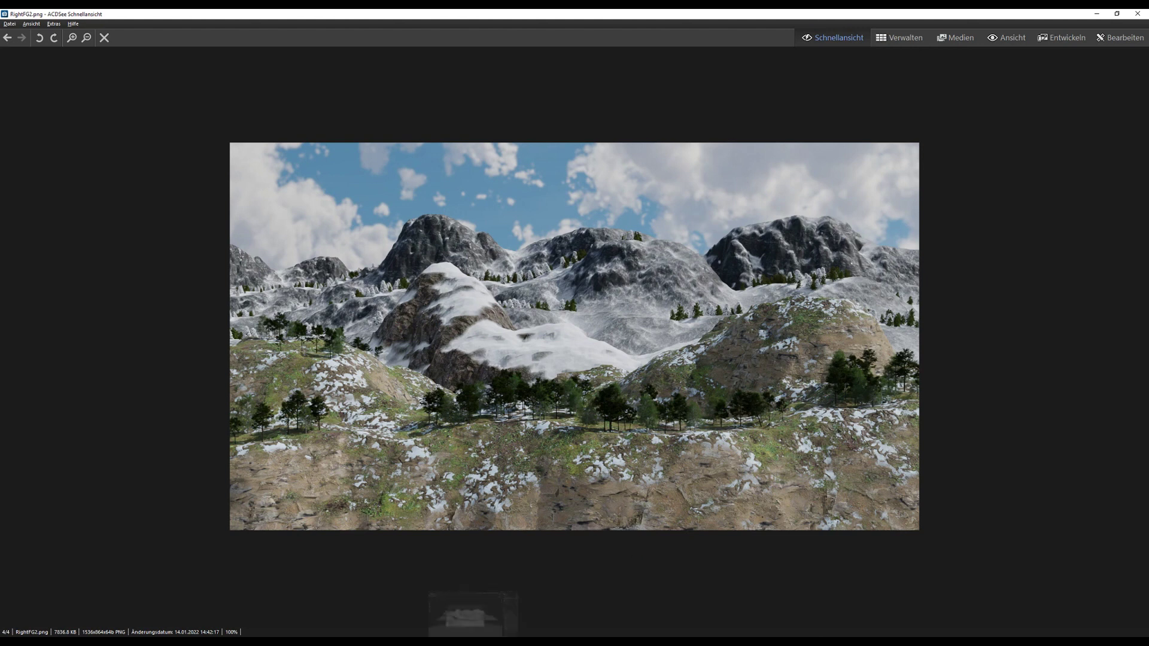
Back in Blender, enable the Mist render pass under View Layer Passes and show the World mist settings
left_click(470, 601)
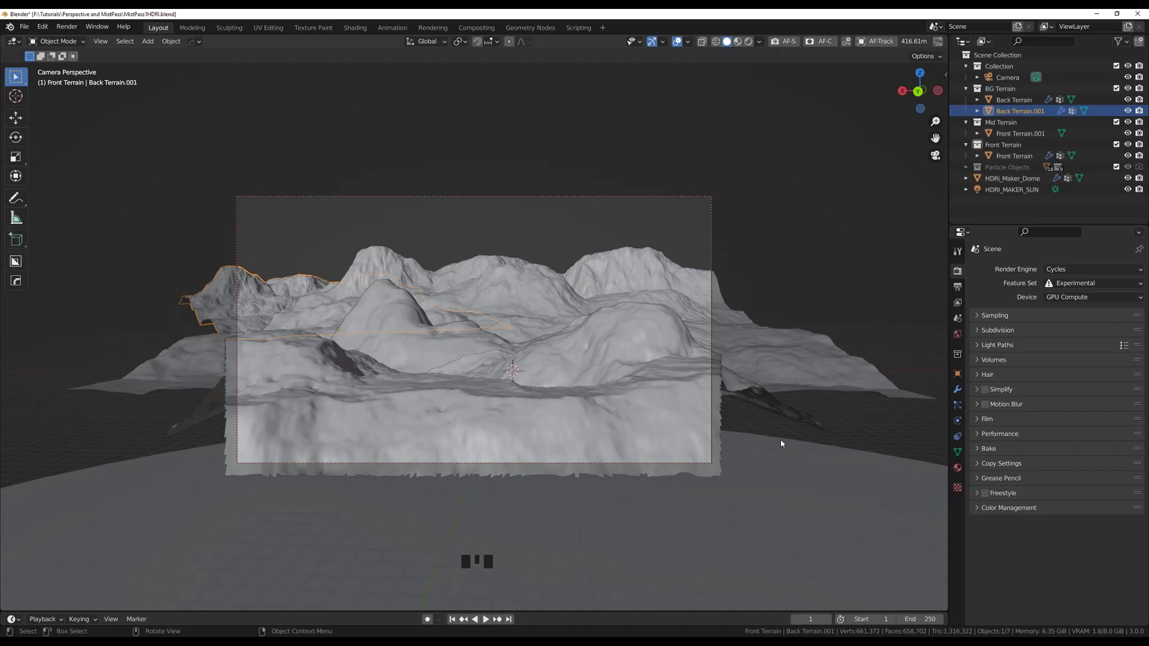
left_click(782, 231)
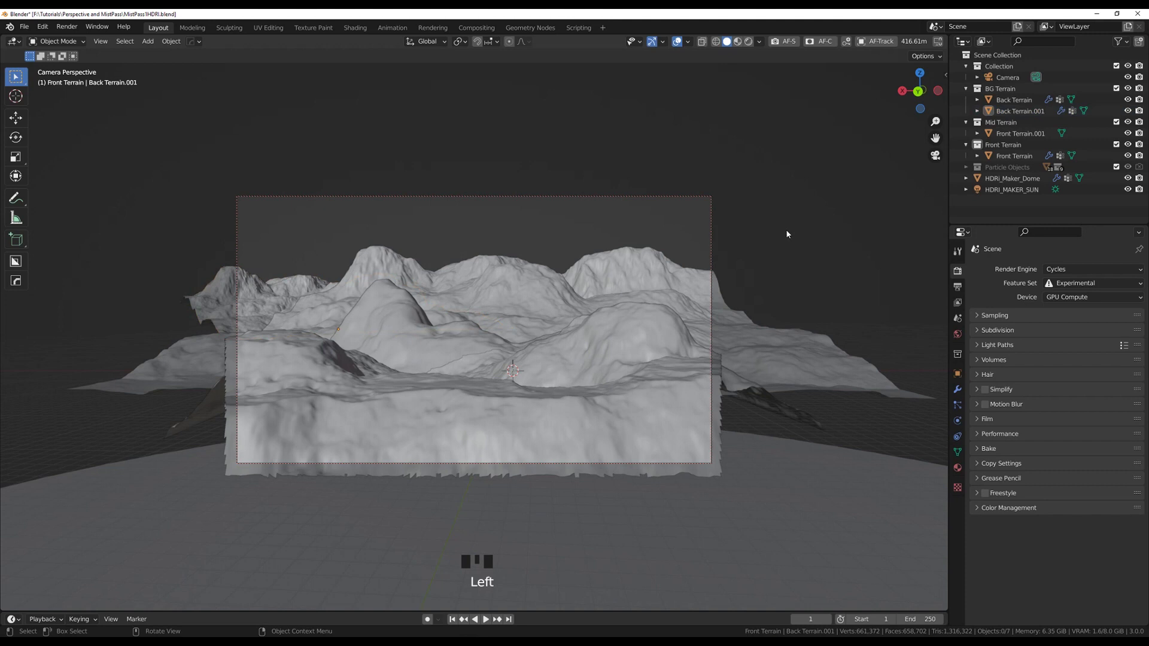
left_click(958, 303)
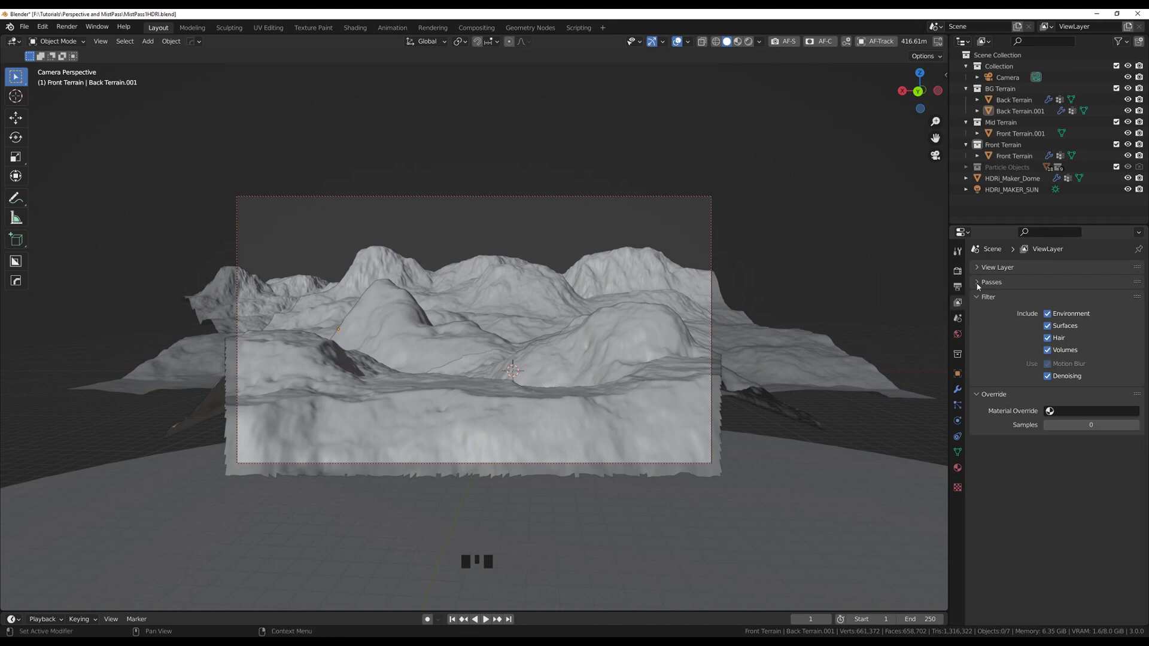
left_click(978, 282)
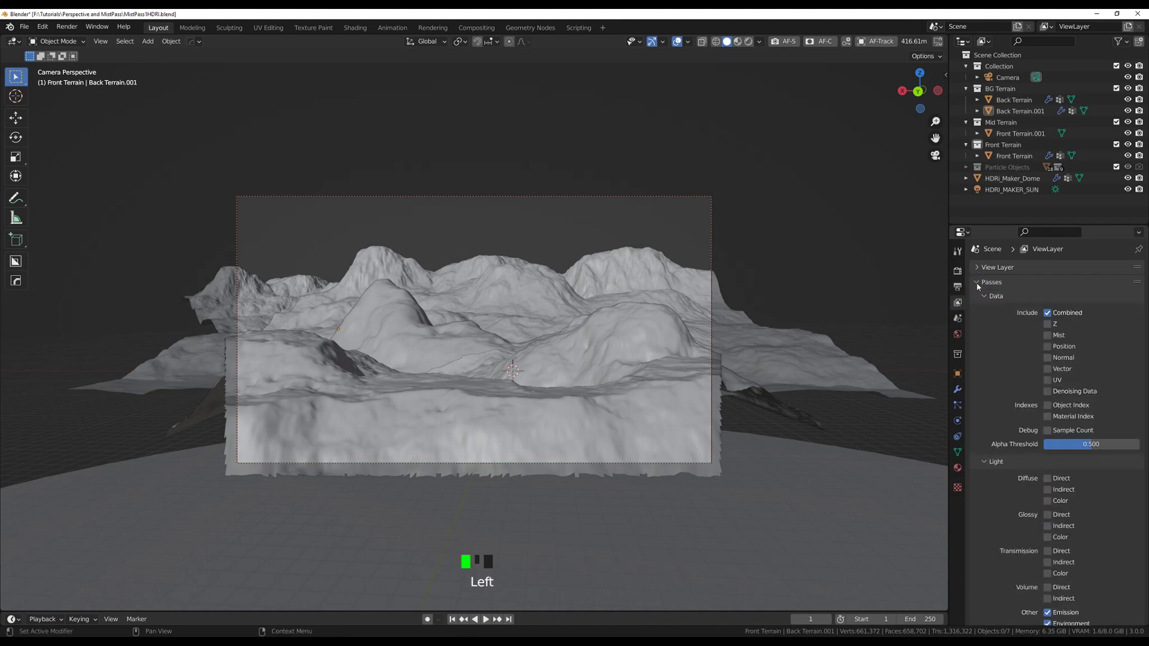
left_click(1047, 336)
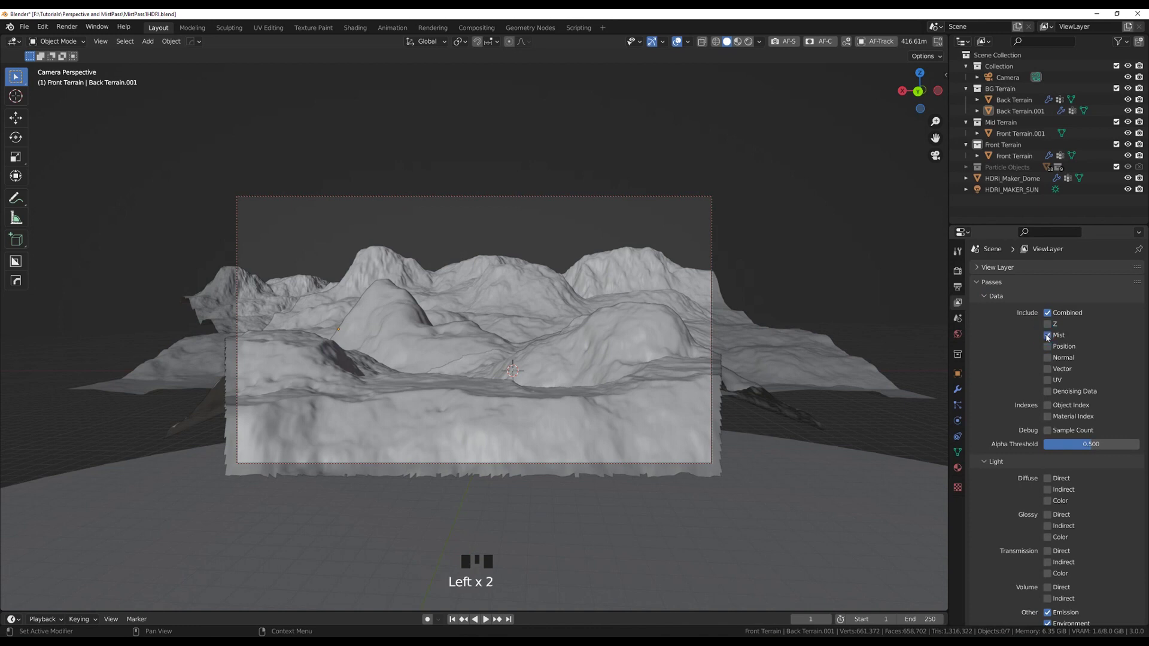
left_click(958, 335)
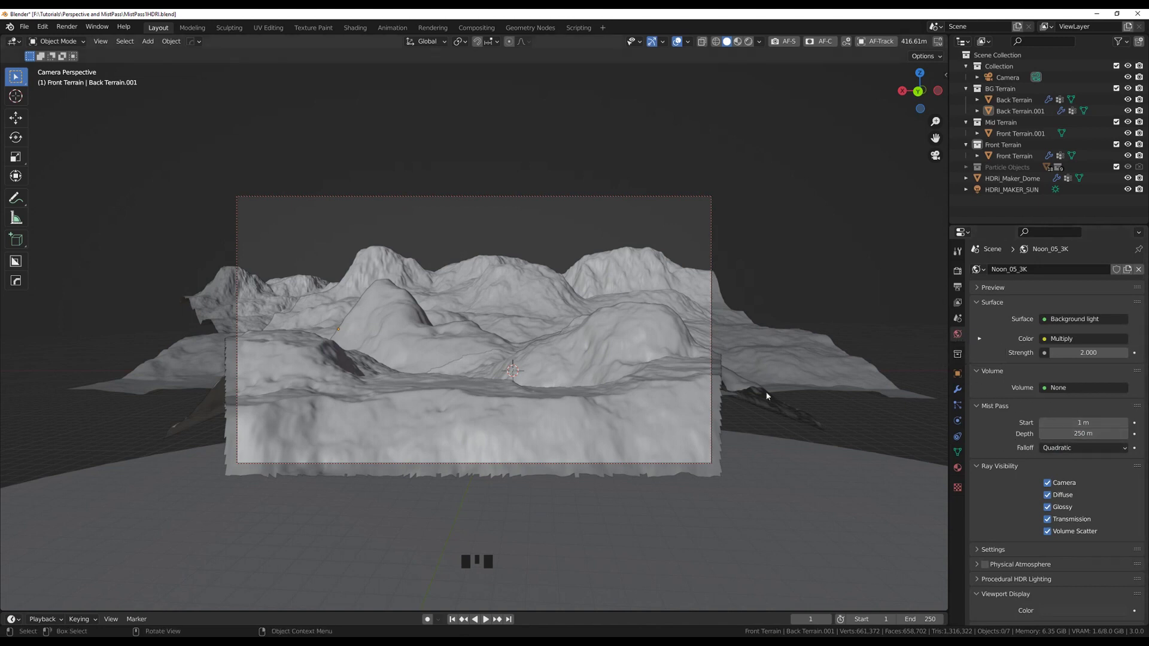
Select the Camera and turn on Mist in its Viewport Display settings
middle_click_drag(595, 350, 563, 342)
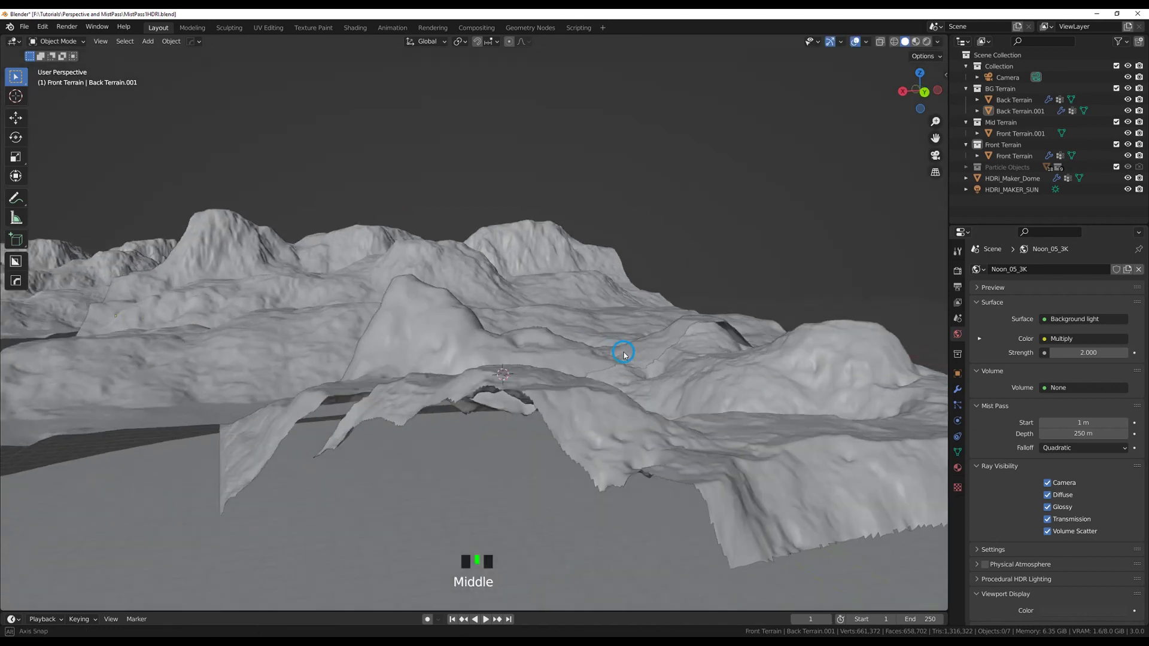
scroll(563, 341, "down", 3)
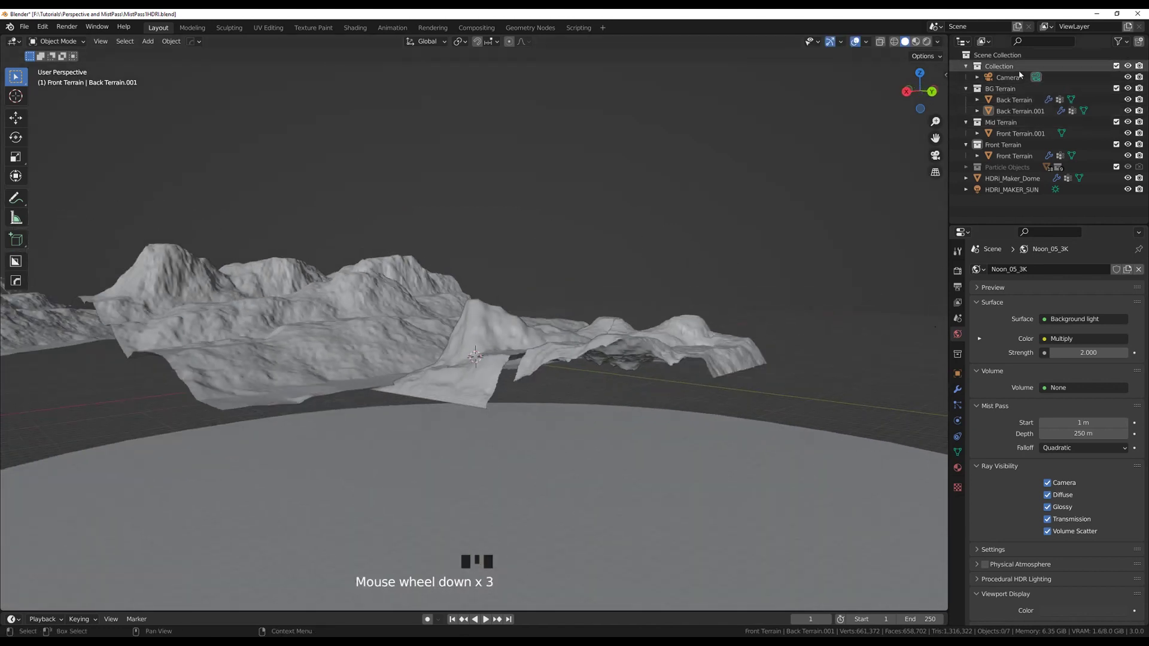
left_click(1006, 77)
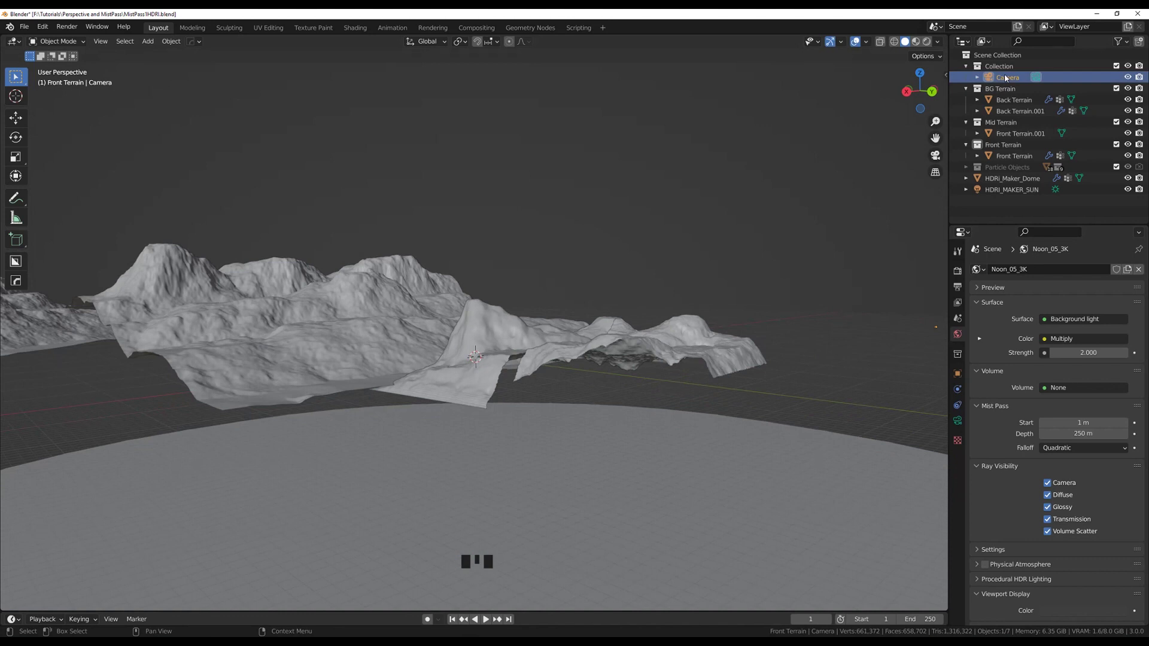
left_click(958, 421)
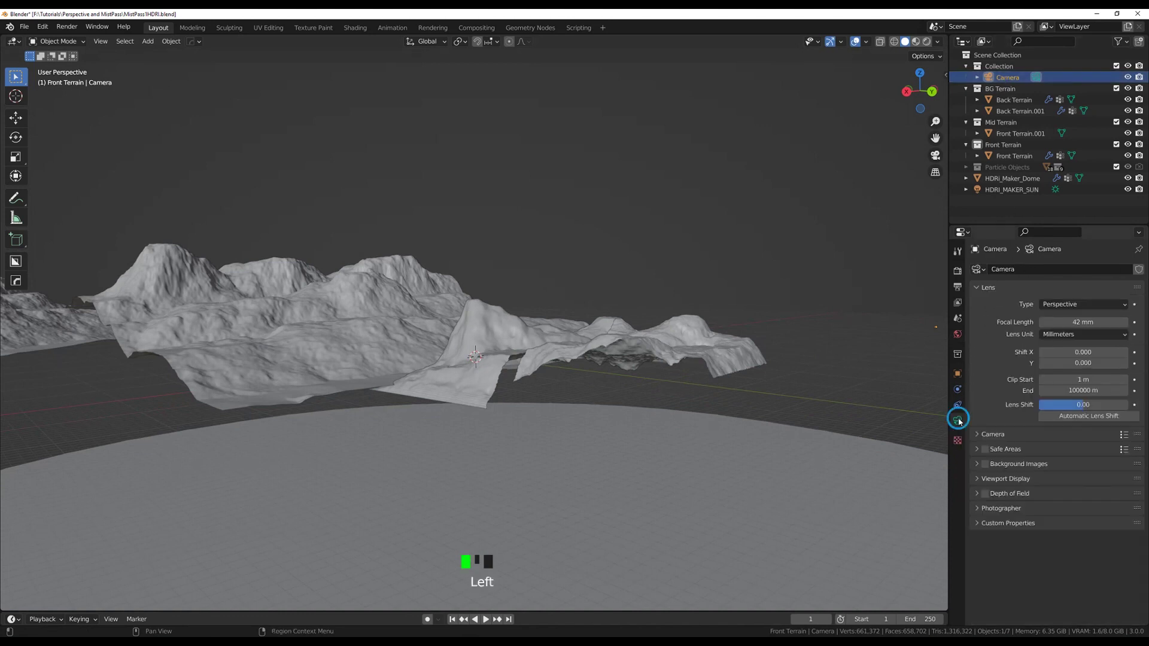
left_click(978, 479)
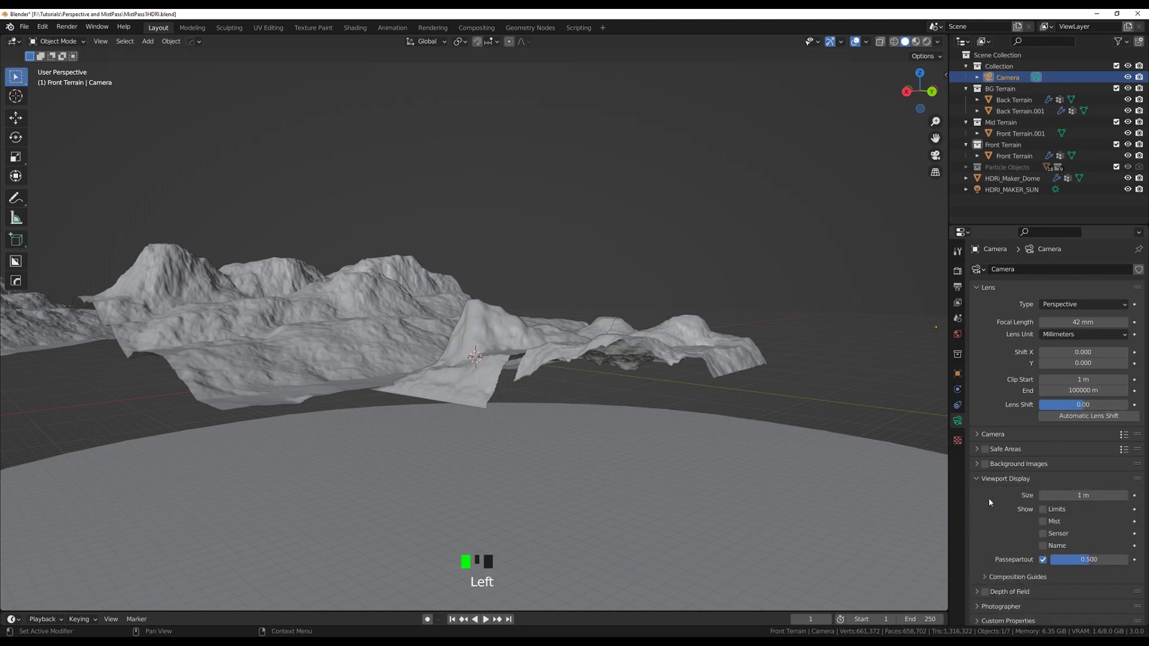
left_click(1044, 521)
Set the world Mist Pass start to 28 m, checking the mist line against the terrain
scroll(796, 416, "down", 2)
mouse_move(789, 404)
middle_mouse_down()
mouse_move(770, 402)
mouse_move(769, 423)
mouse_move(752, 415)
mouse_move(802, 402)
mouse_move(795, 411)
mouse_move(810, 396)
middle_mouse_up()
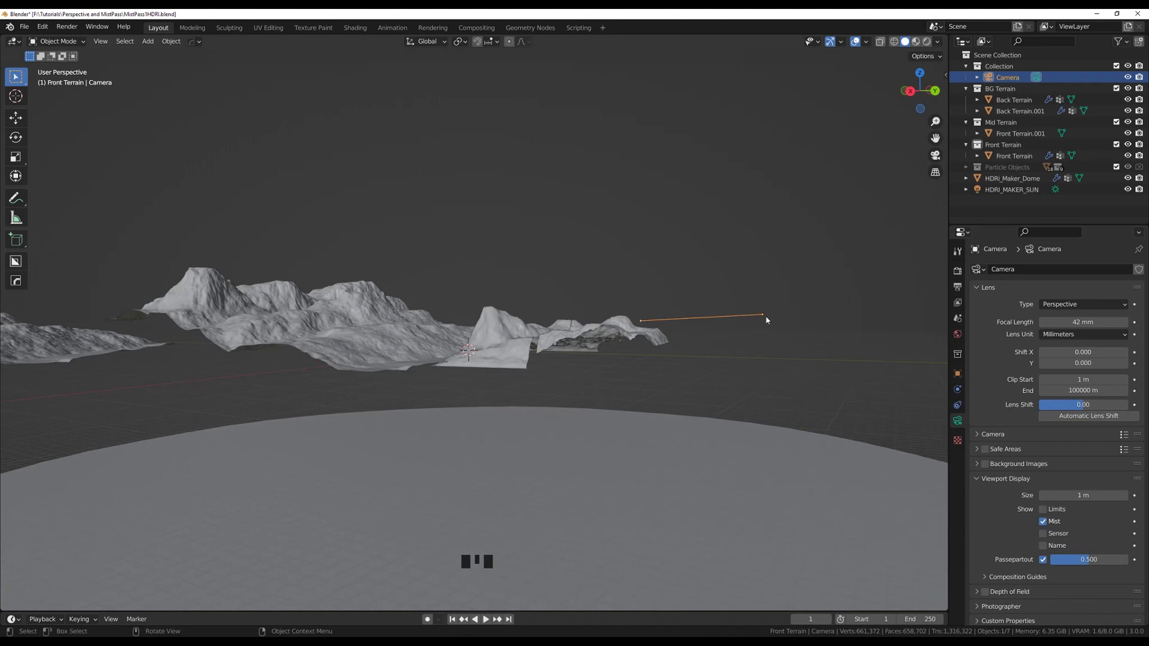
middle_click_drag(674, 363, 718, 364)
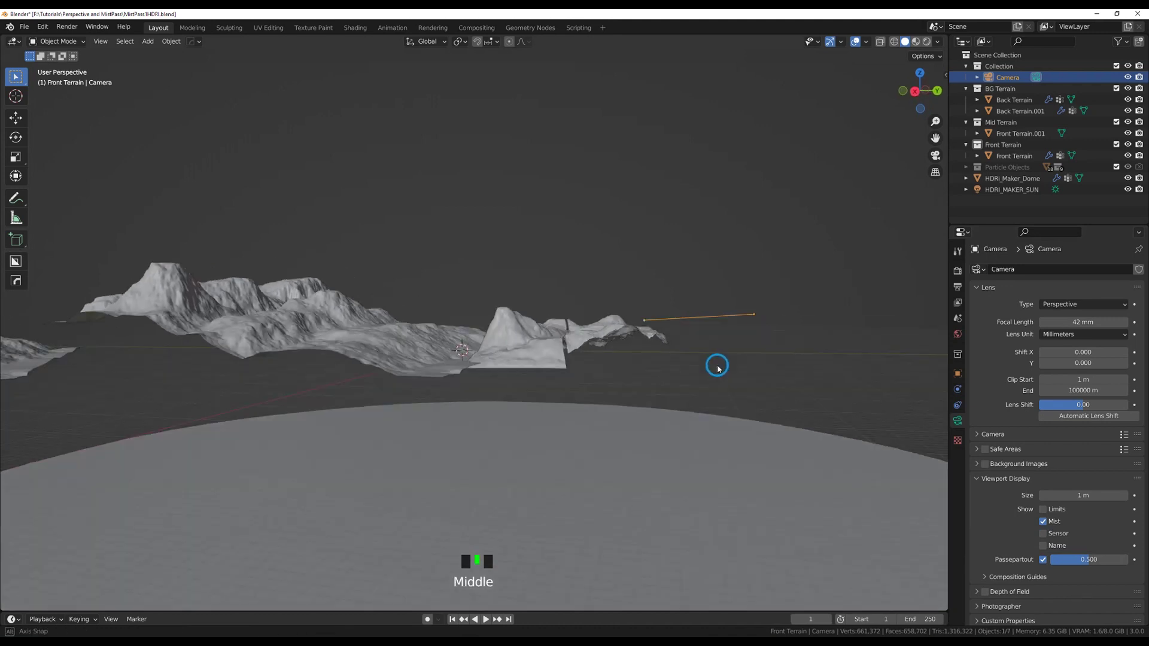
left_click(957, 334)
left_click_drag(1124, 427, 1084, 422)
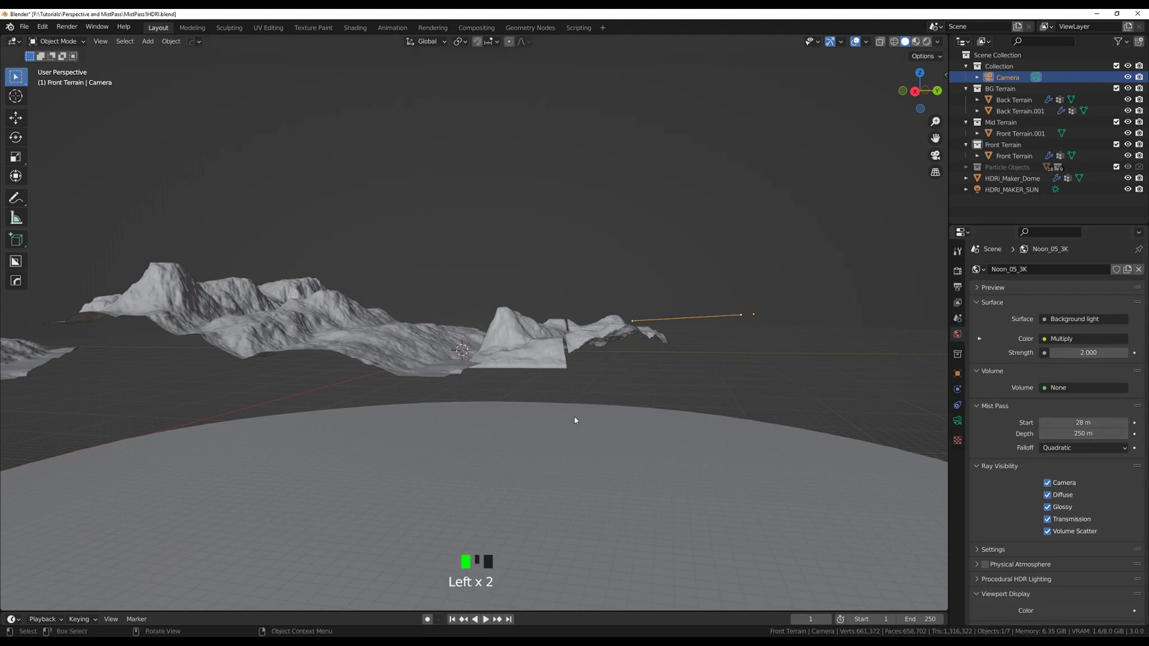
In the Compositing workspace, delete all existing compositor nodes
left_click(472, 29)
scroll(572, 274, "down", 2)
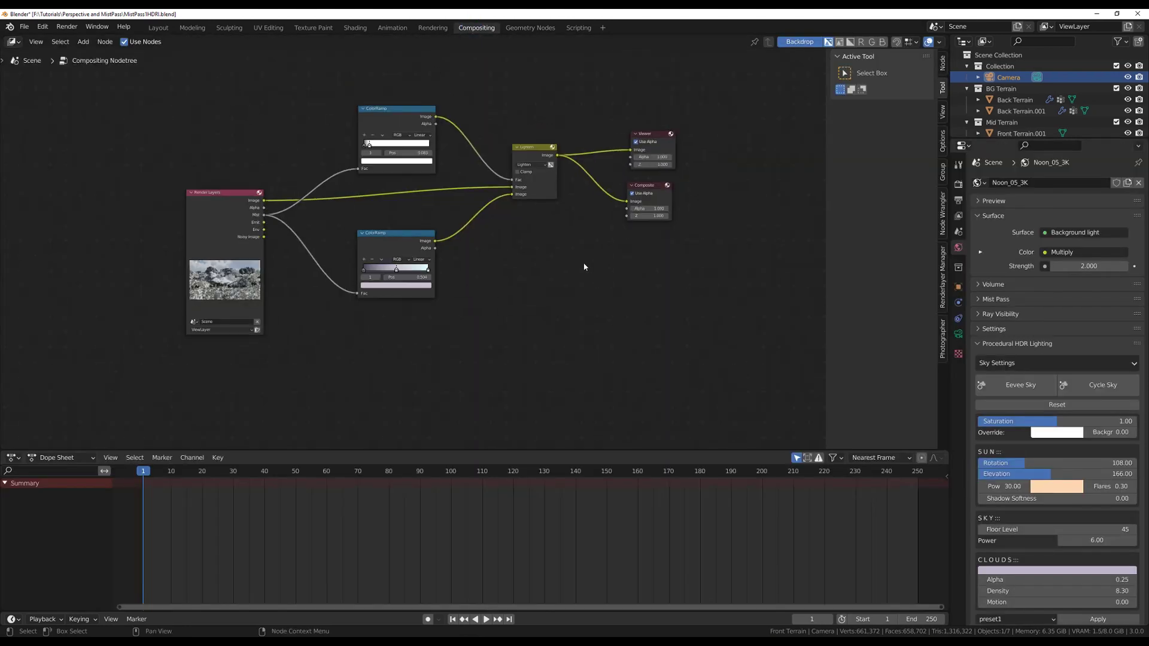
middle_click_drag(560, 302, 523, 374)
left_click_drag(87, 128, 745, 430)
key("x")
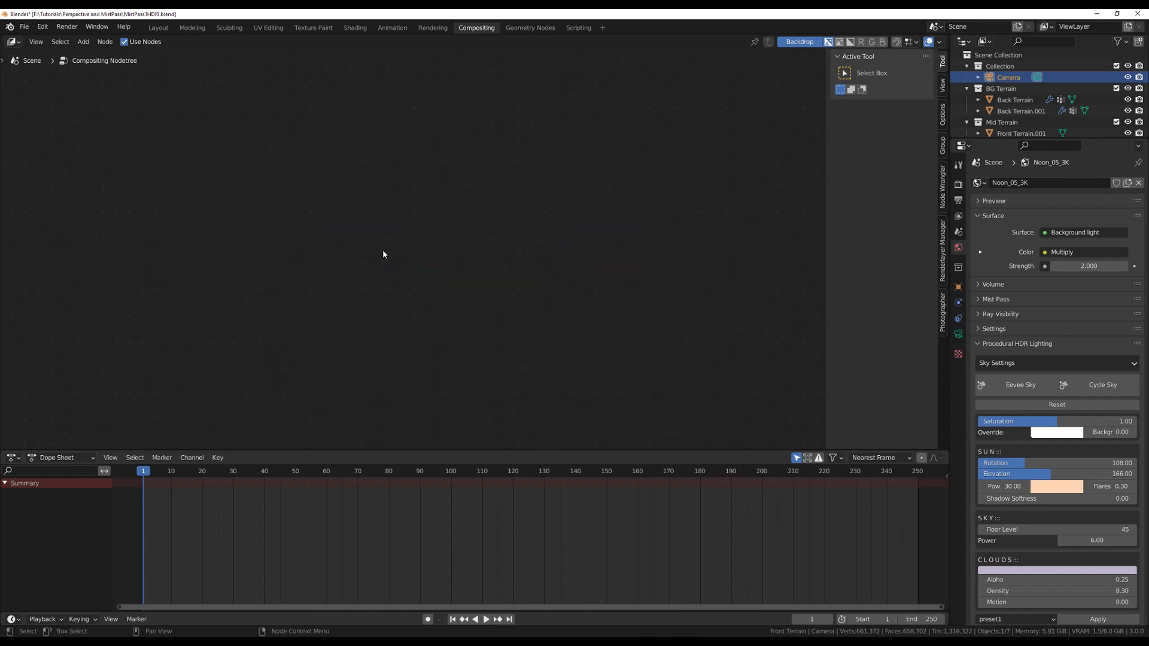
middle_click_drag(472, 267, 476, 272)
Add a Render Layers node on the left of the node editor
left_click(105, 42)
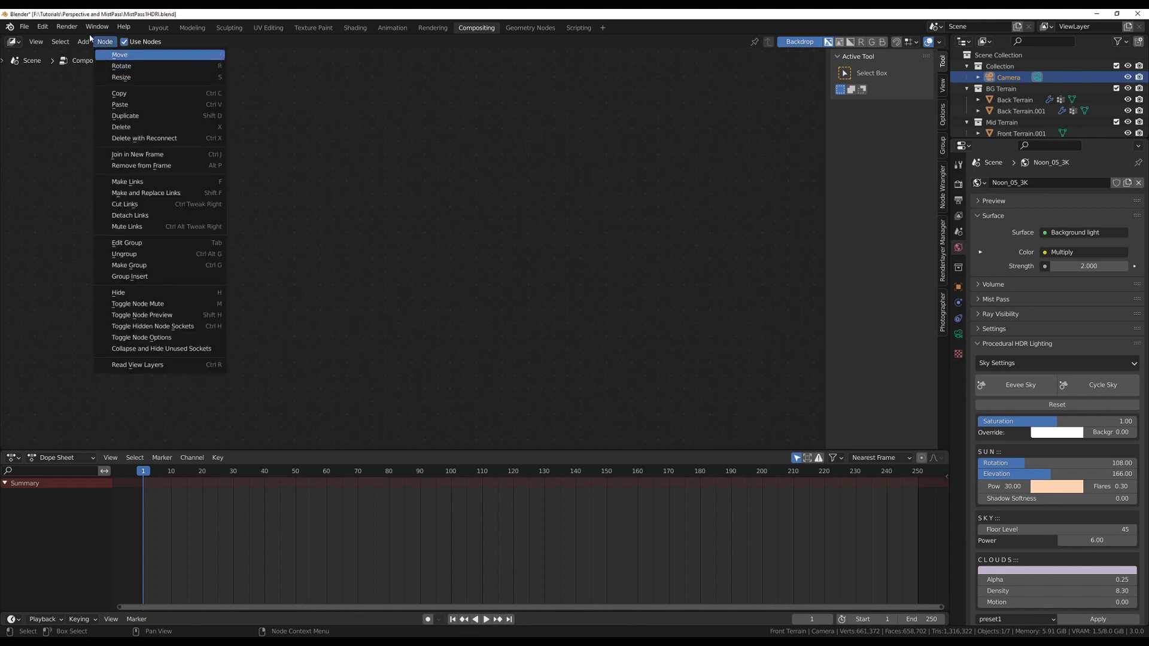
left_click(85, 42)
mouse_move(100, 70)
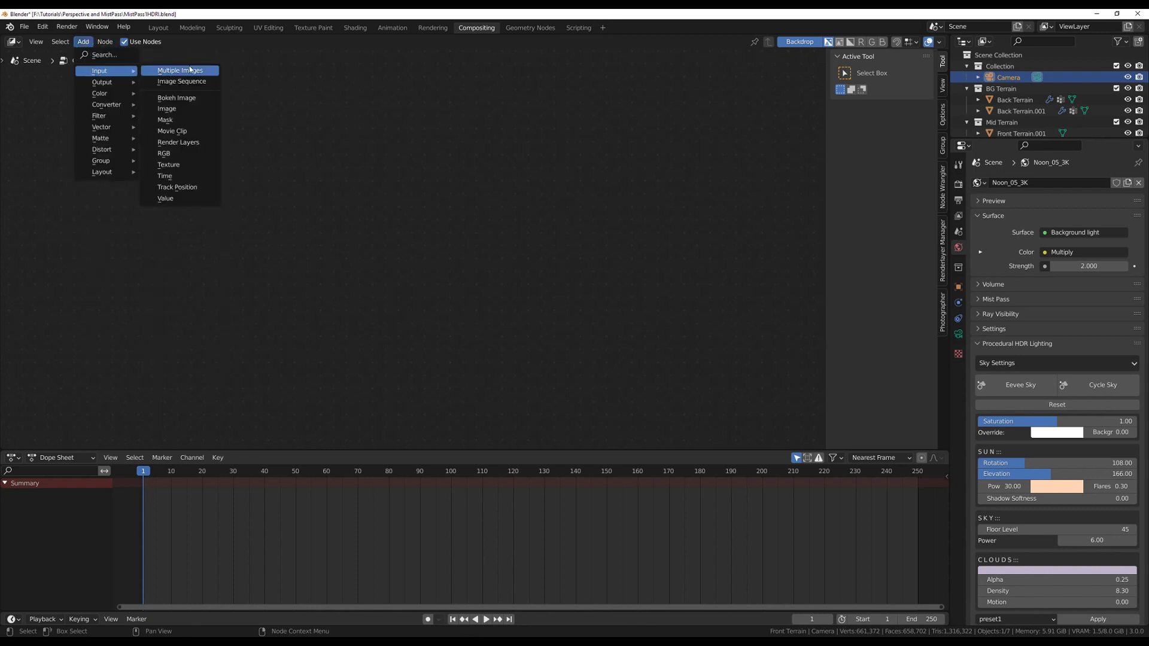
left_click(183, 144)
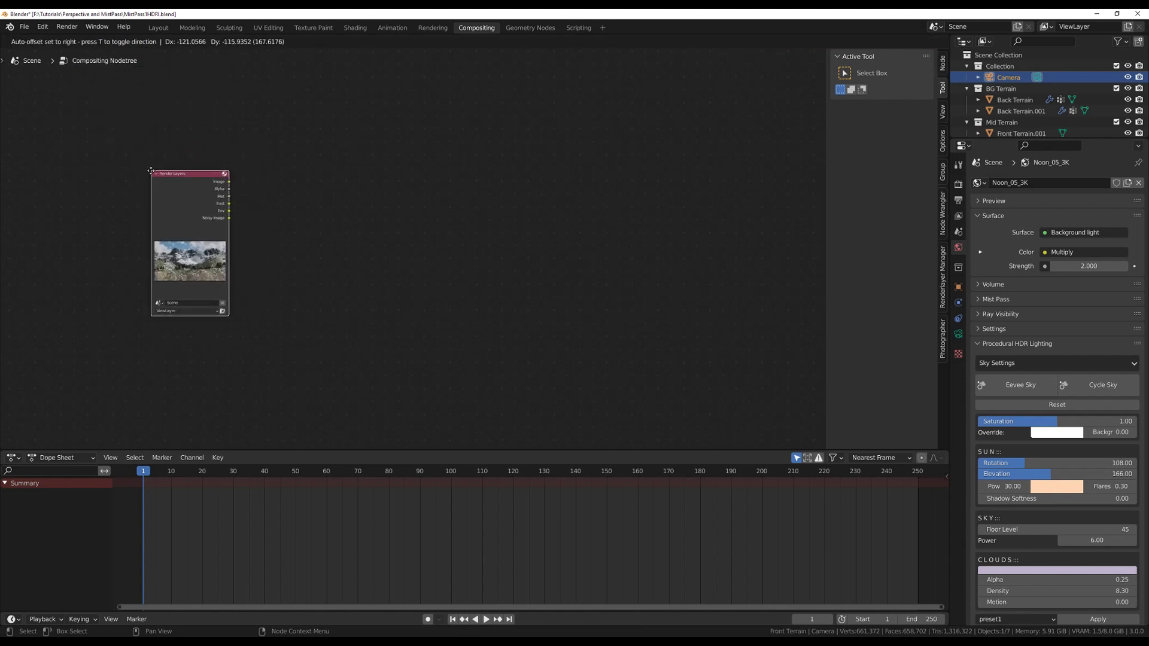
left_click(190, 179)
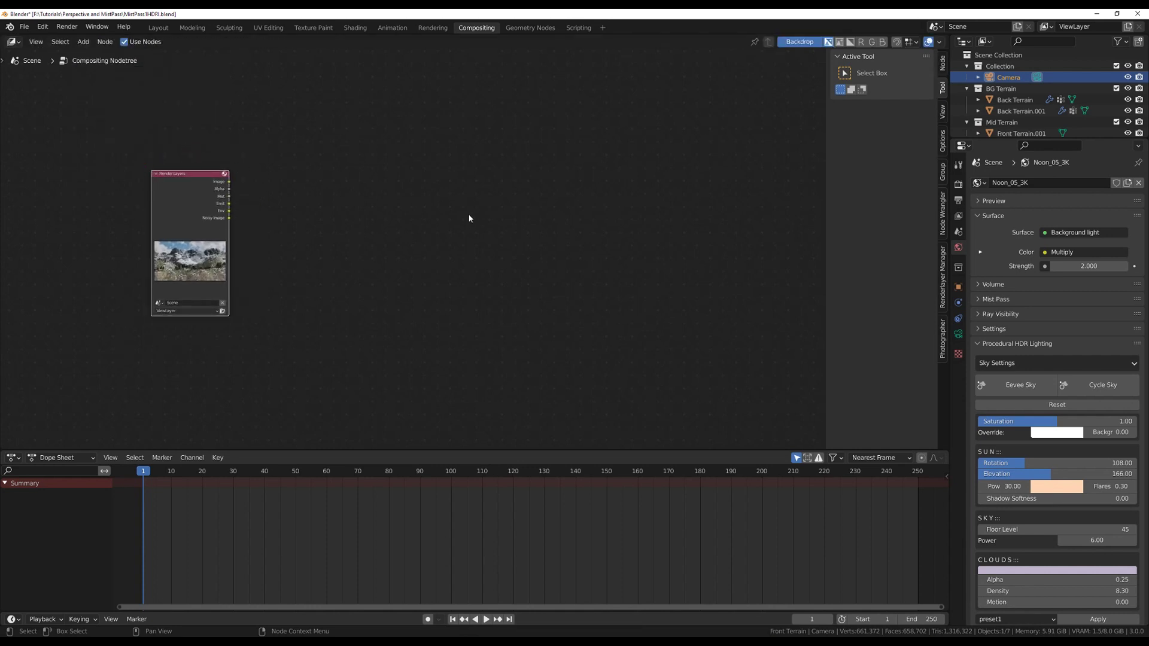
Add a Composite node to the right and link the Render Layers Image into it
left_click(83, 41)
mouse_move(105, 82)
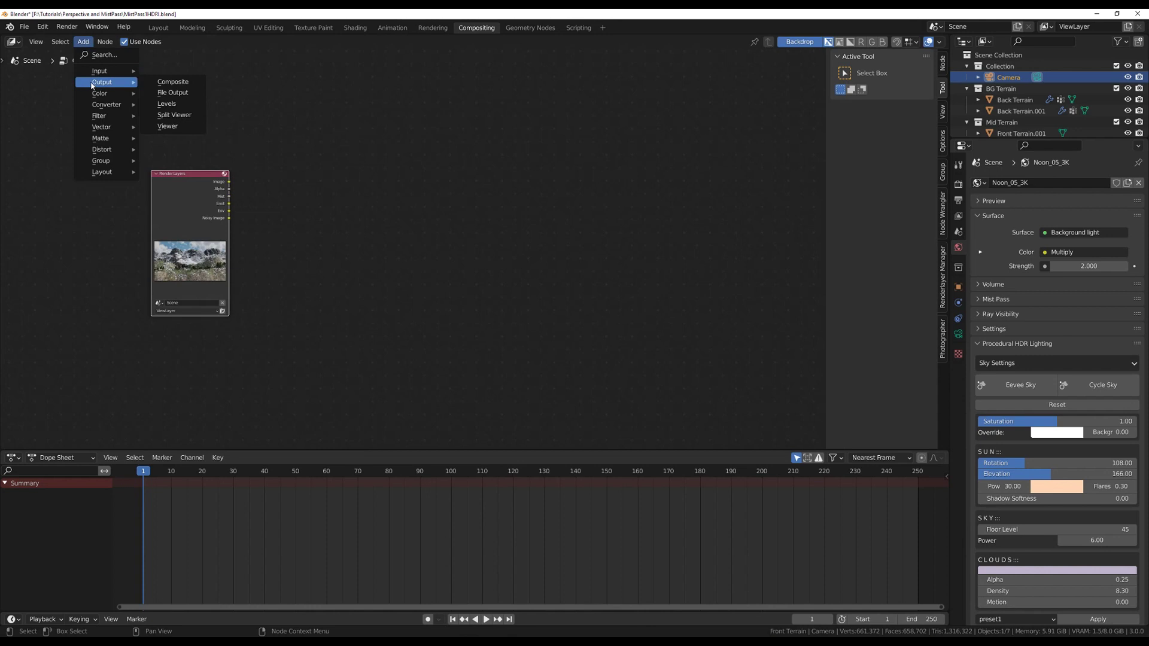
left_click(174, 82)
left_click(552, 157)
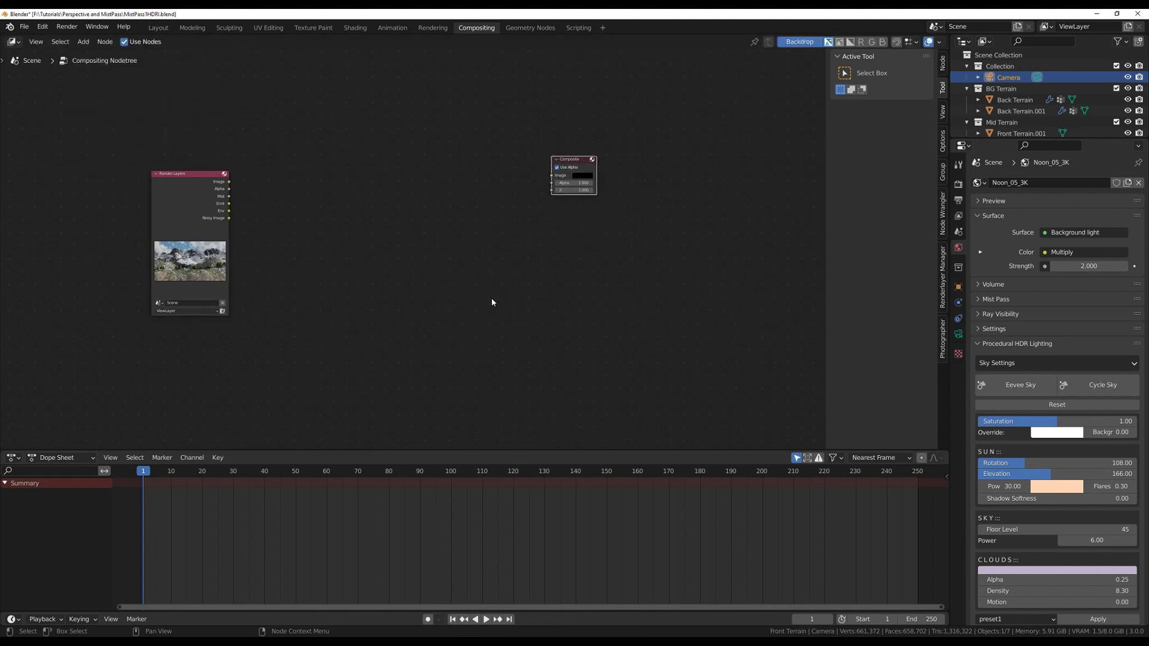
left_click(265, 223)
left_click_drag(229, 183, 552, 175)
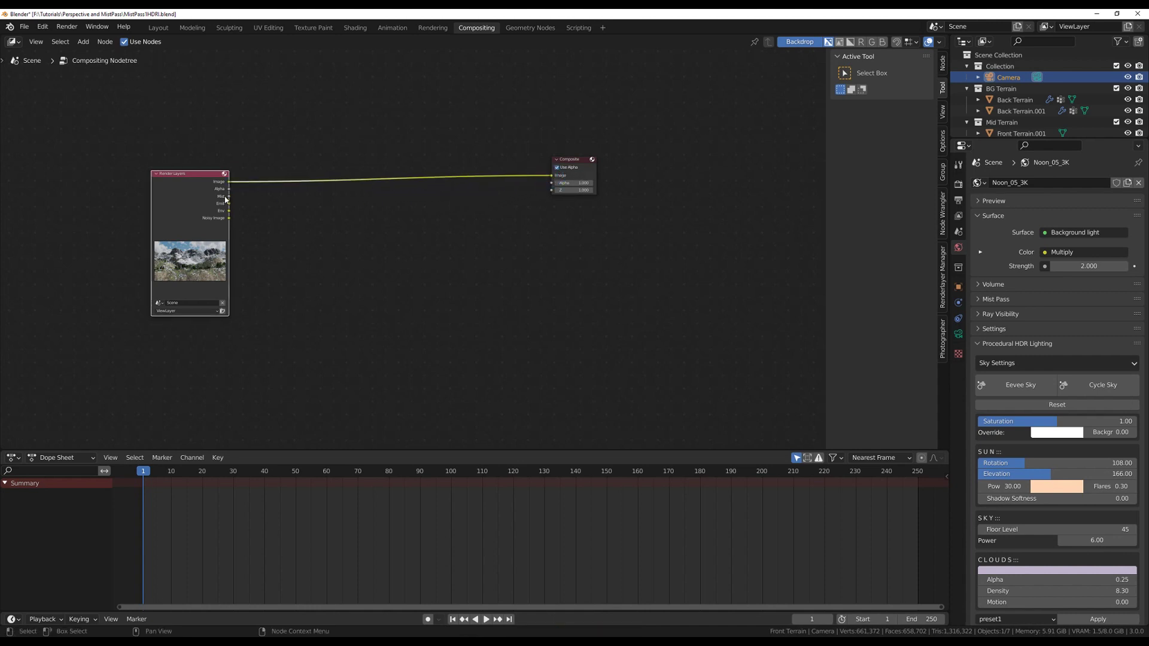
scroll(225, 199, "up", 3)
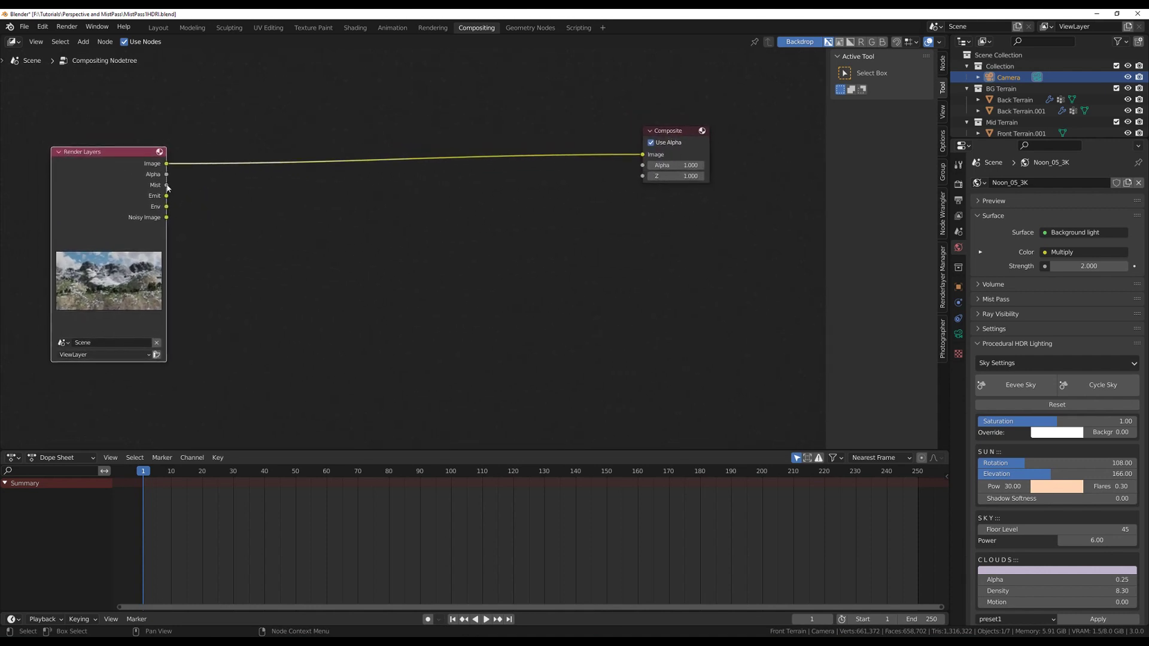
Place a ColorRamp node below and wire the Render Layers Mist output into its Fac
left_click(83, 42)
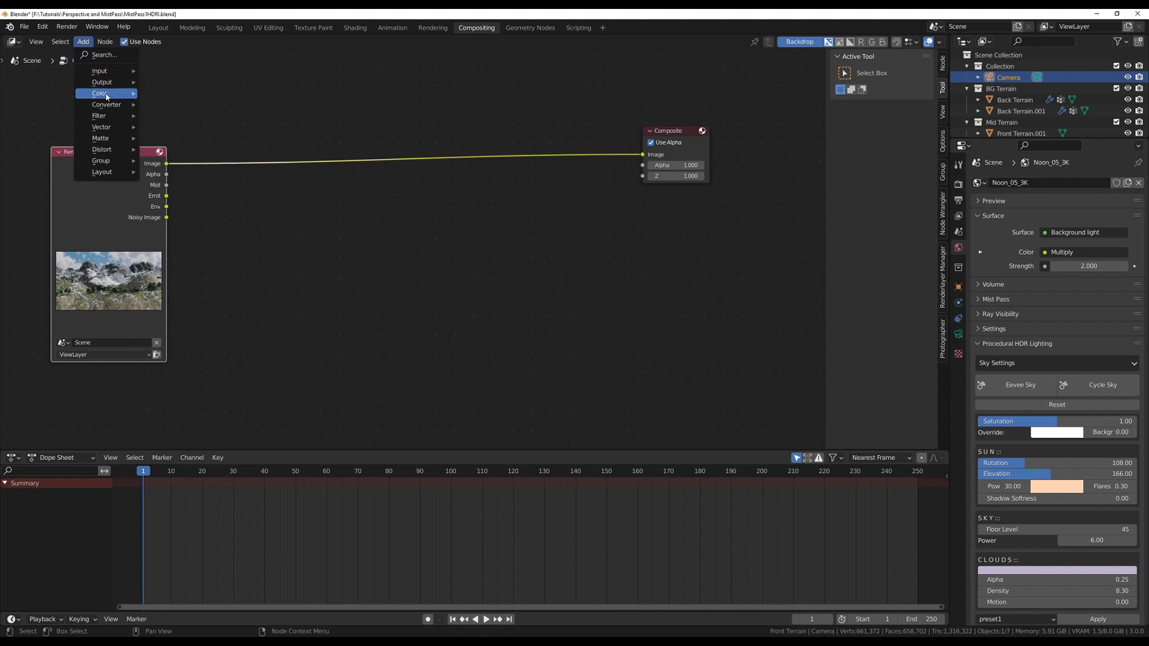
mouse_move(108, 107)
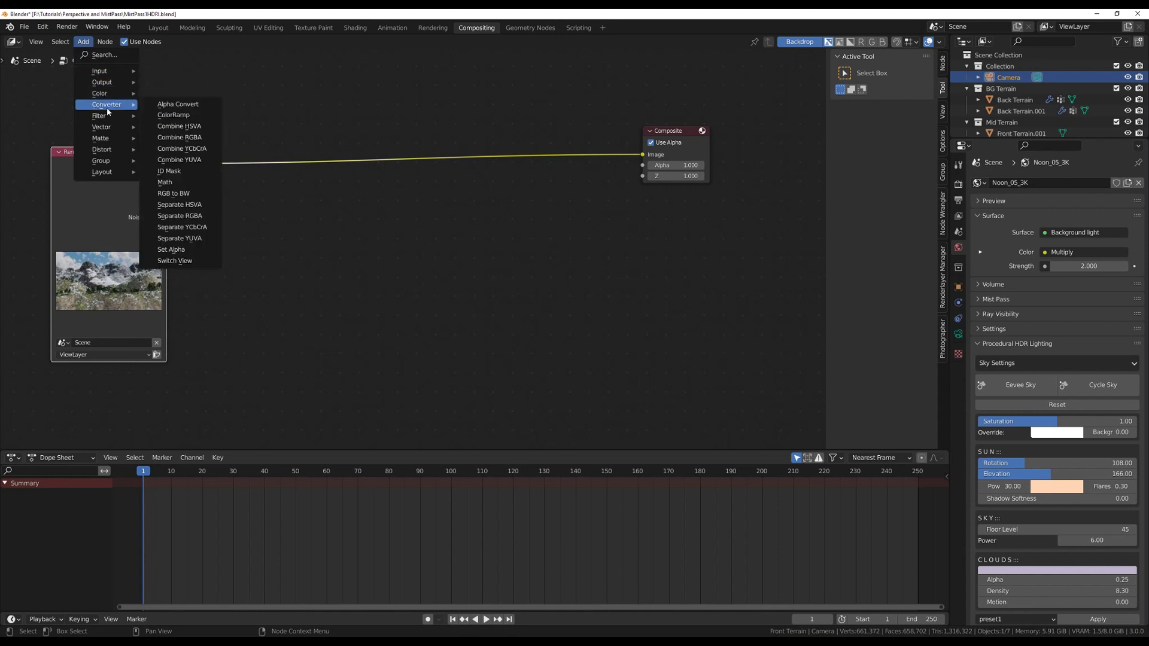
left_click(173, 115)
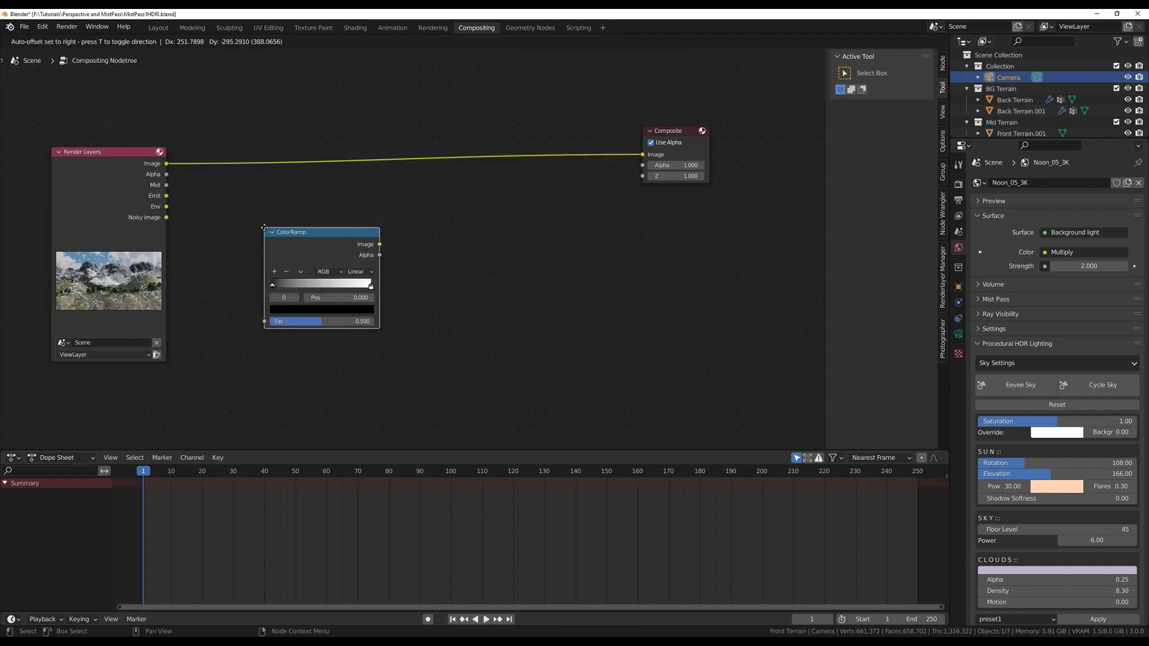
left_click(264, 227)
left_click_drag(166, 184, 264, 322)
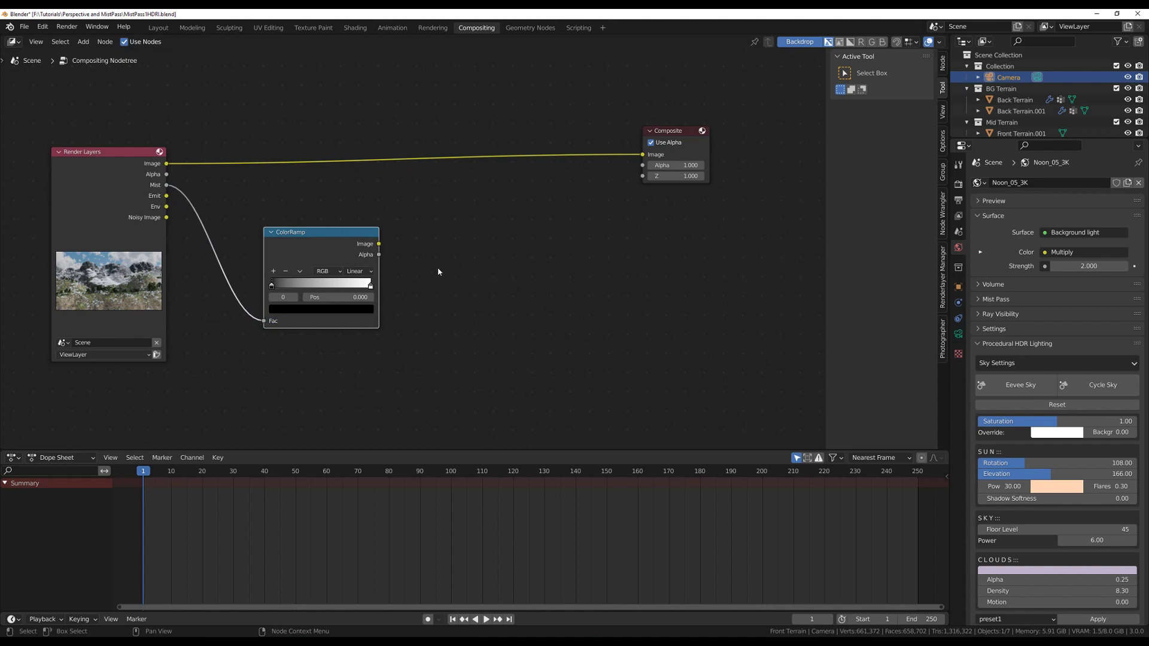
left_click(83, 42)
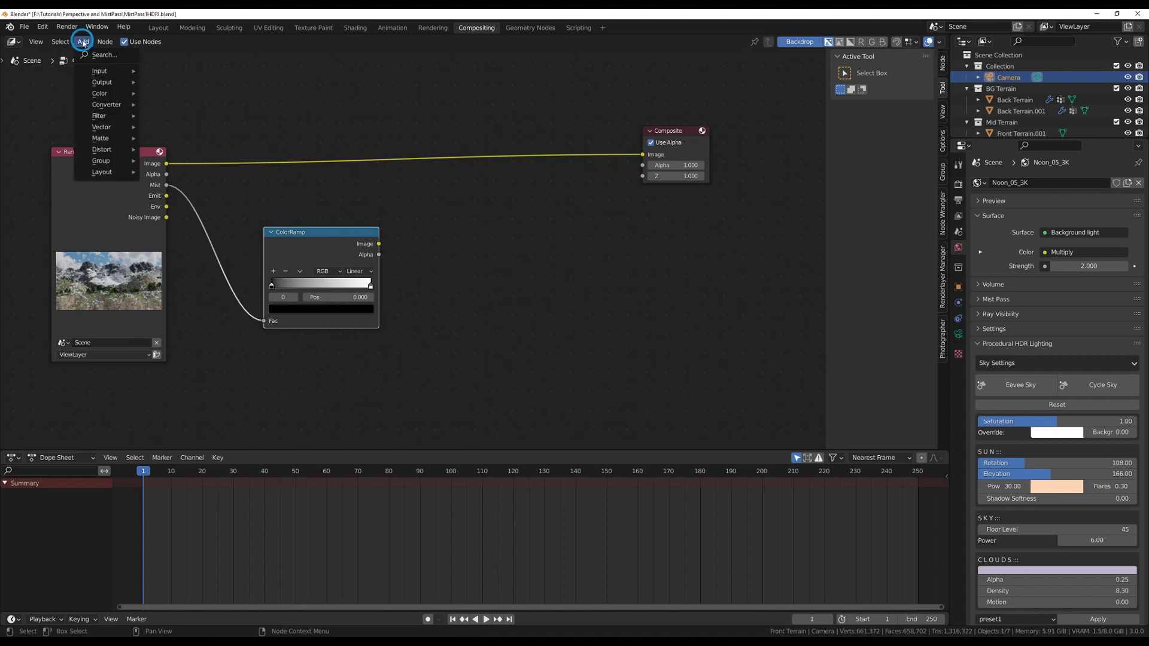
Insert a Mix node on the Image link, drive its Fac with the ColorRamp, and preview in a Viewer
left_click(106, 60)
type("mix")
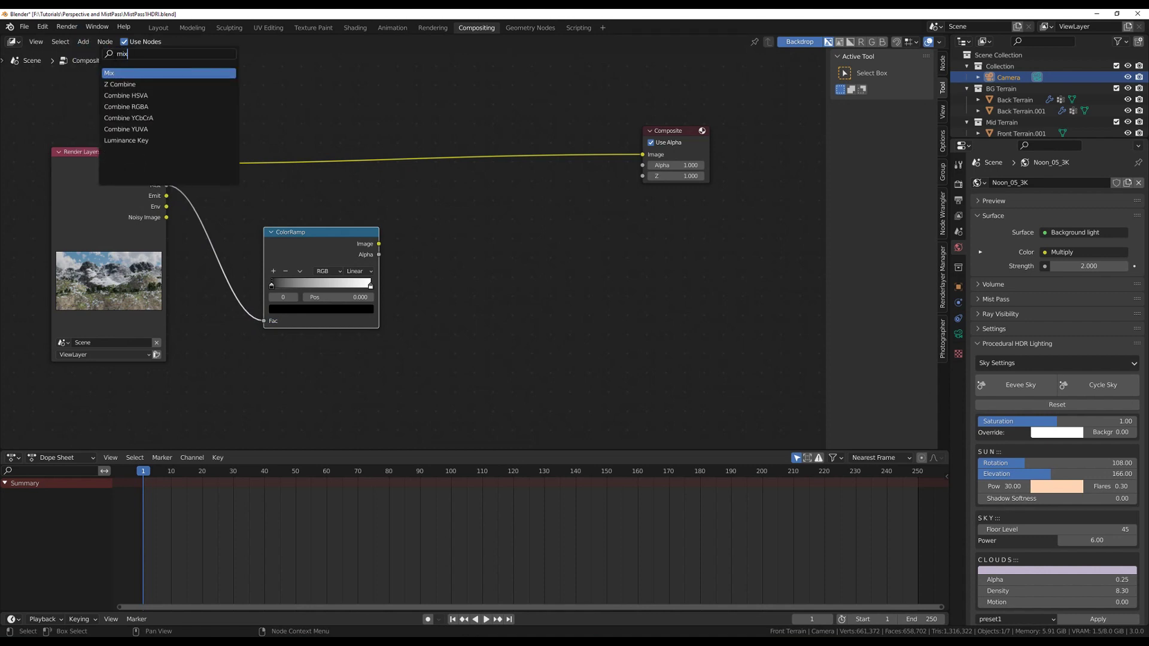
left_click(122, 74)
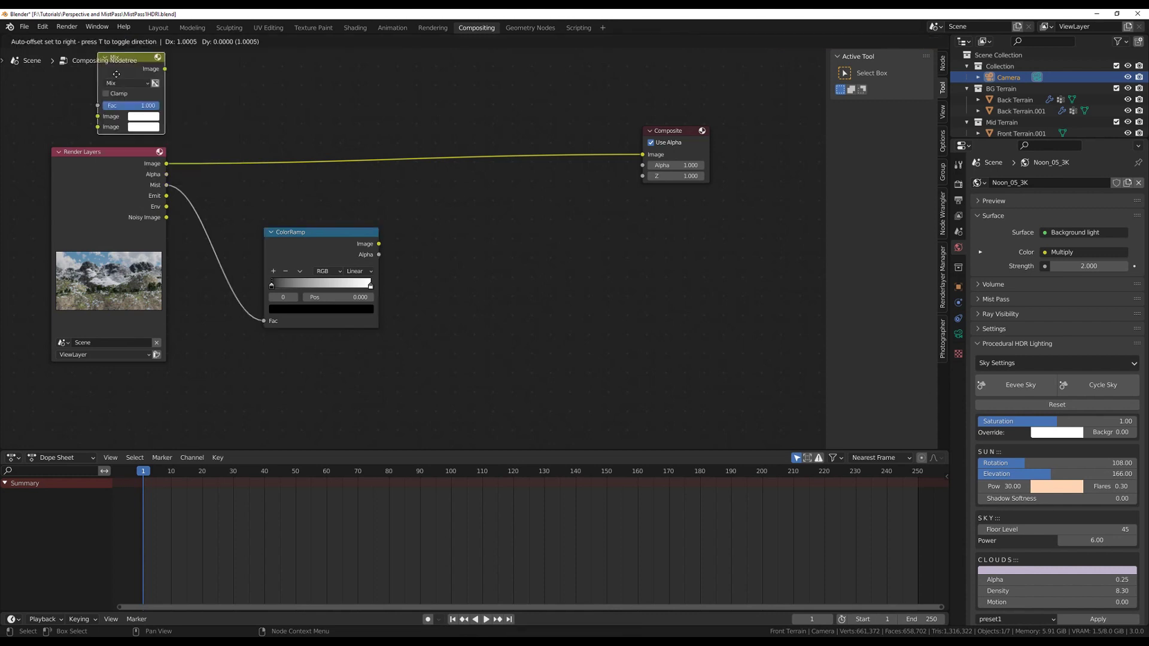
left_click(601, 116)
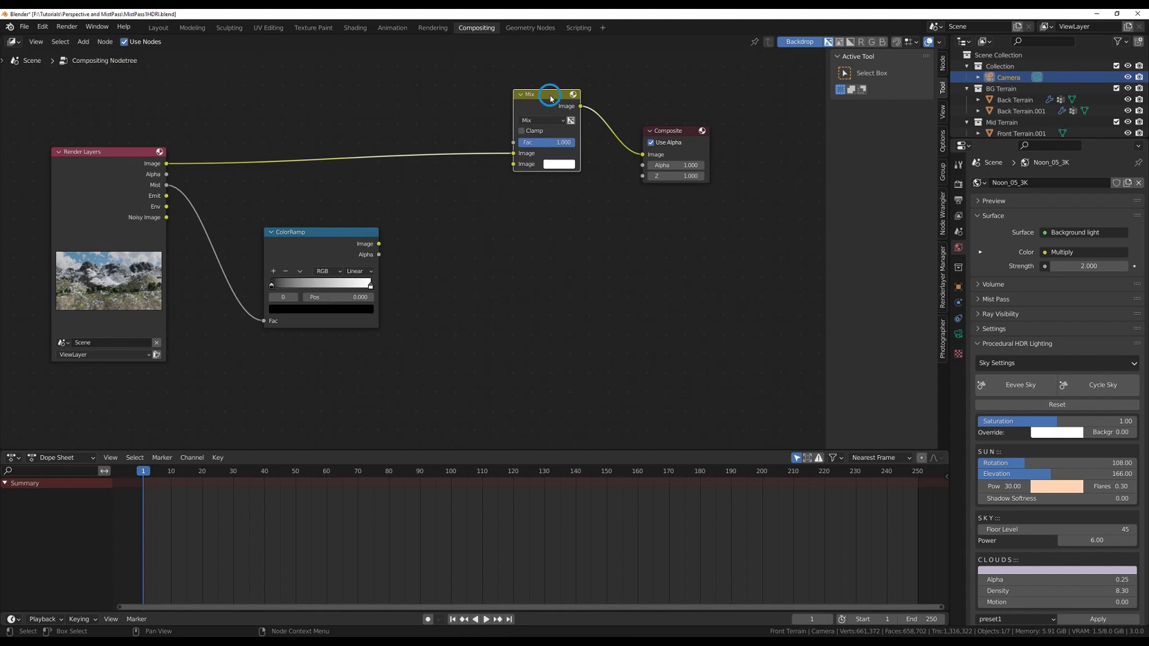
left_click_drag(566, 98, 558, 147)
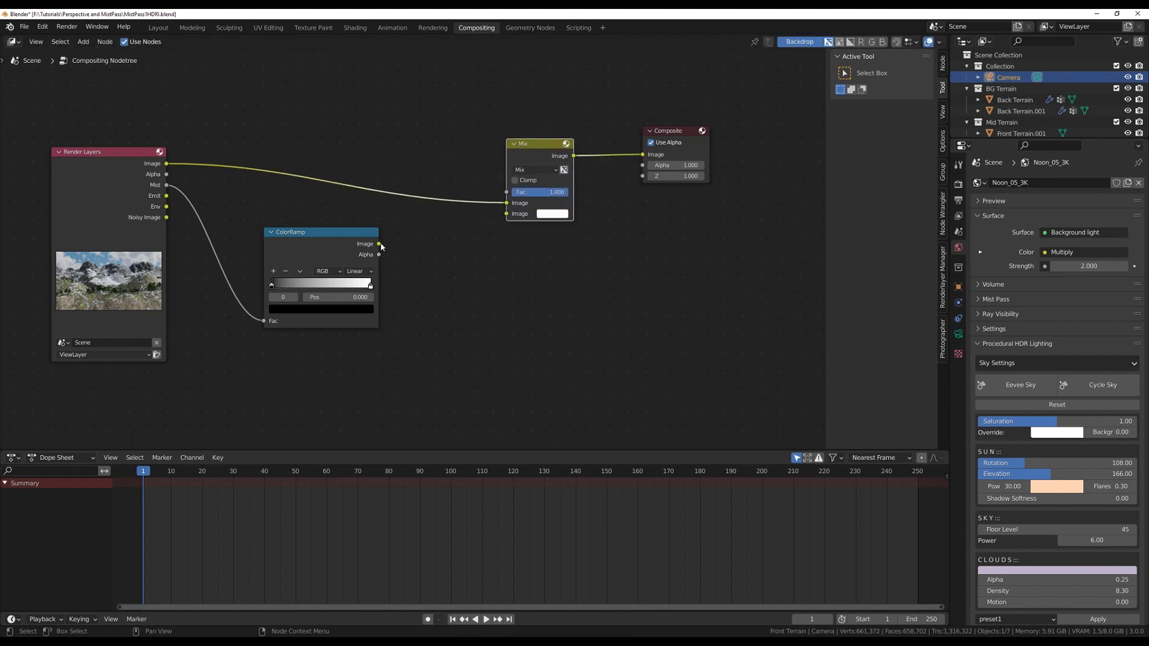
left_click_drag(379, 245, 508, 193)
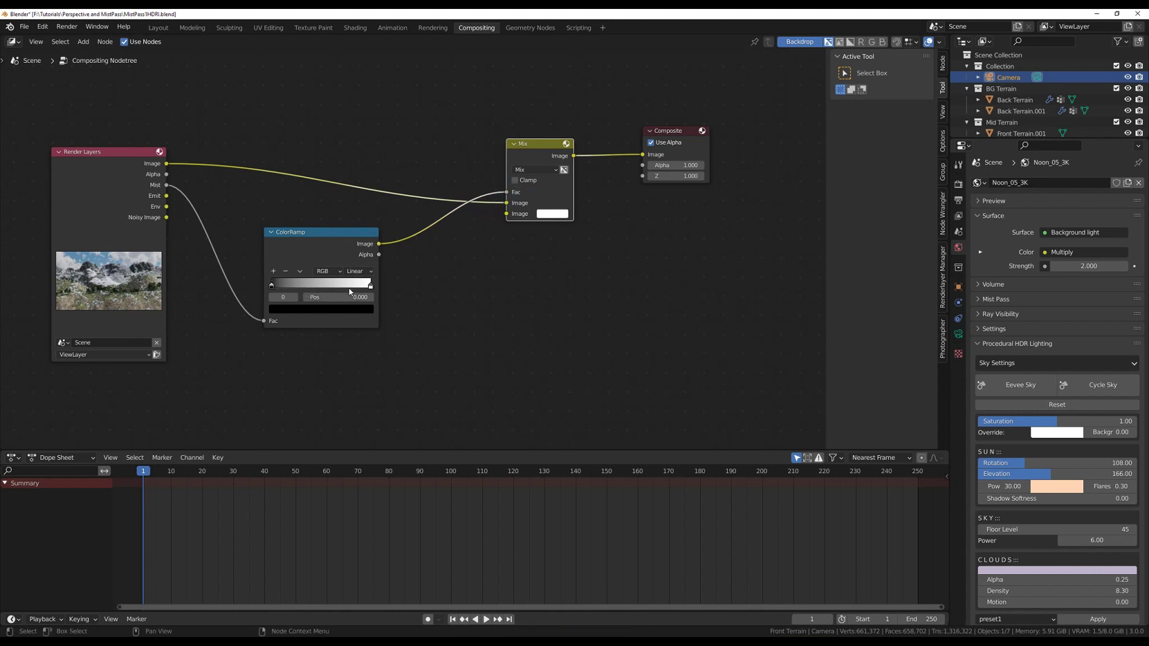
left_click(346, 237, "ctrl+shift")
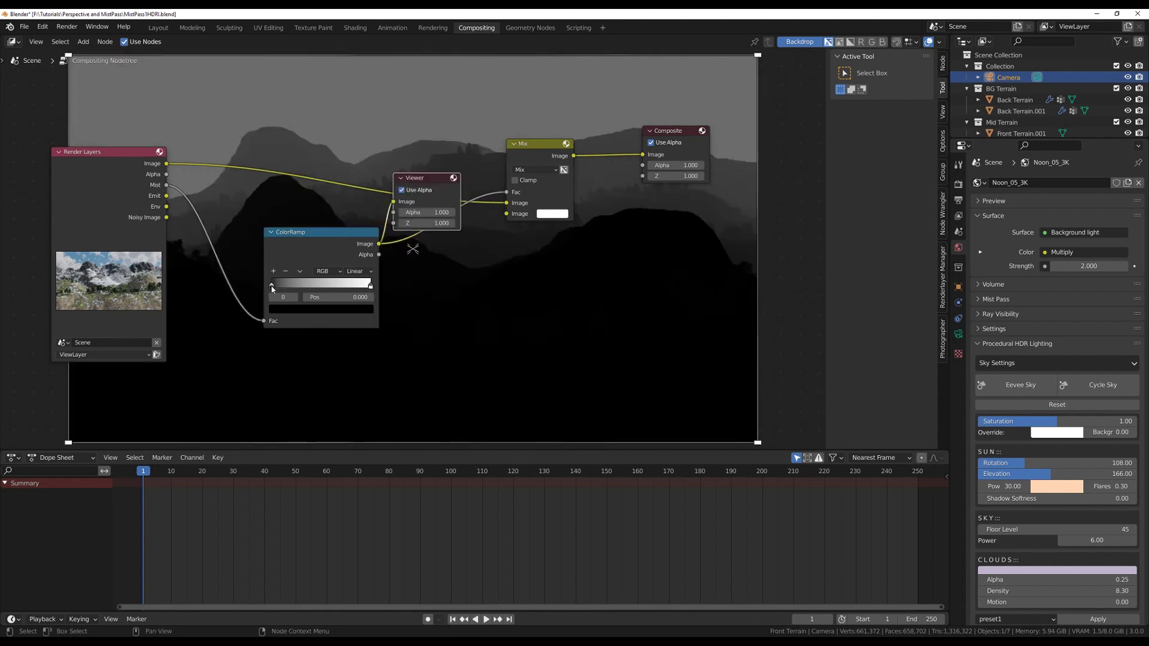
mouse_move(271, 289)
left_mouse_down()
mouse_move(336, 293)
mouse_move(267, 300)
mouse_move(352, 293)
mouse_move(267, 296)
left_mouse_up()
left_click_drag(370, 287, 310, 289)
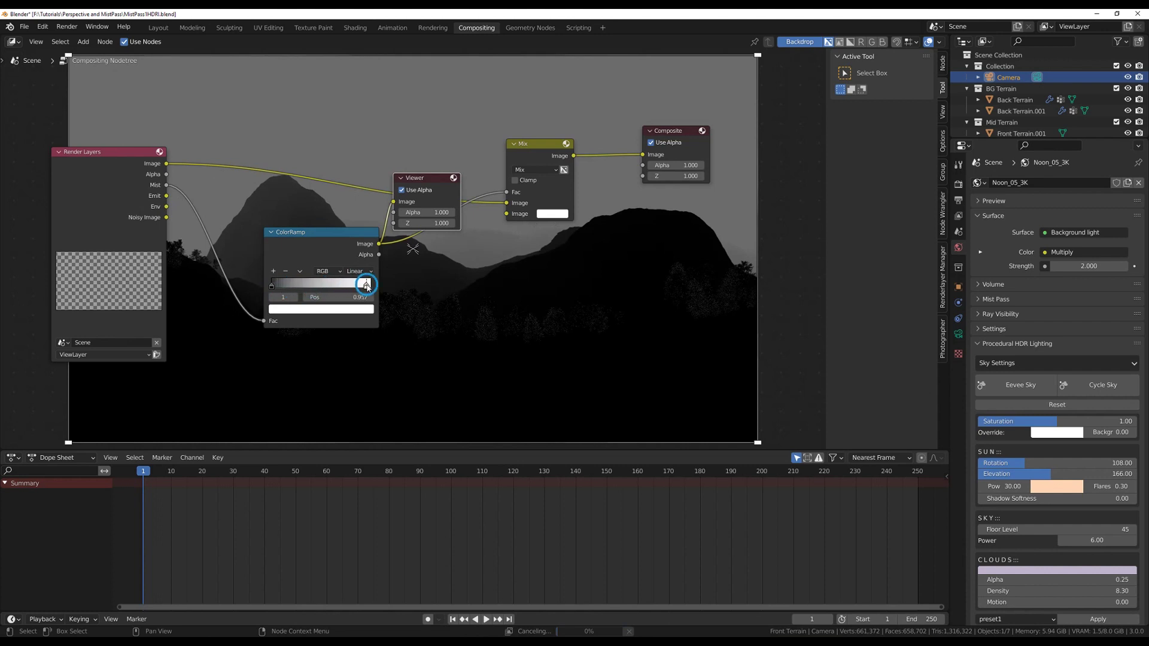
left_click_drag(370, 286, 373, 285)
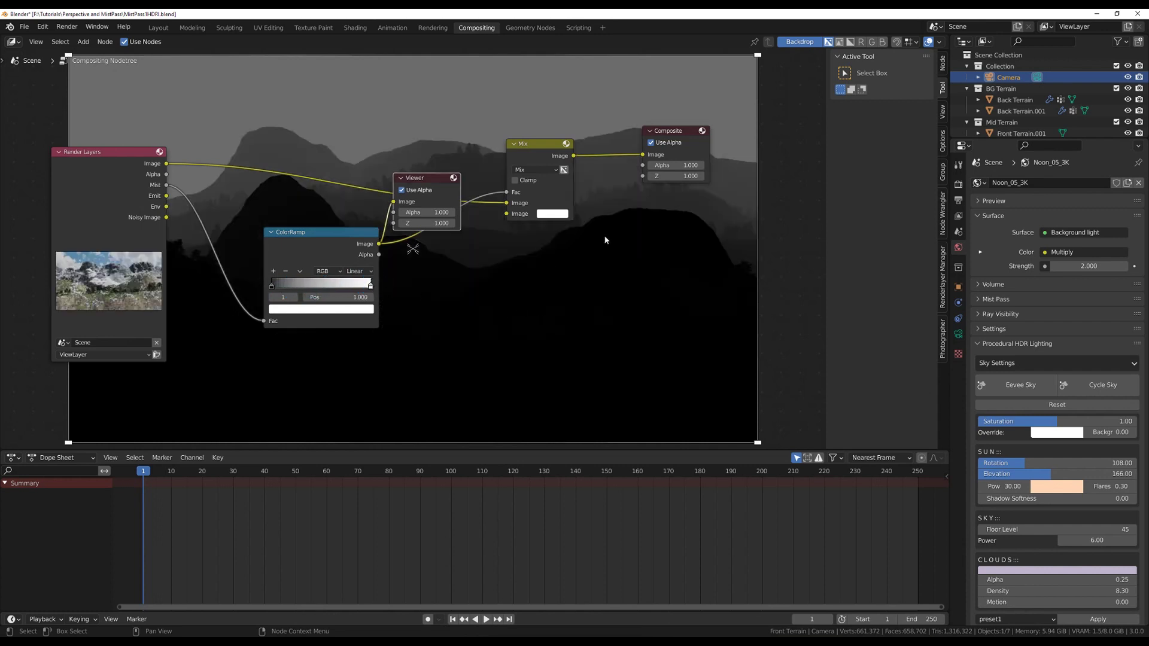
left_click(538, 144)
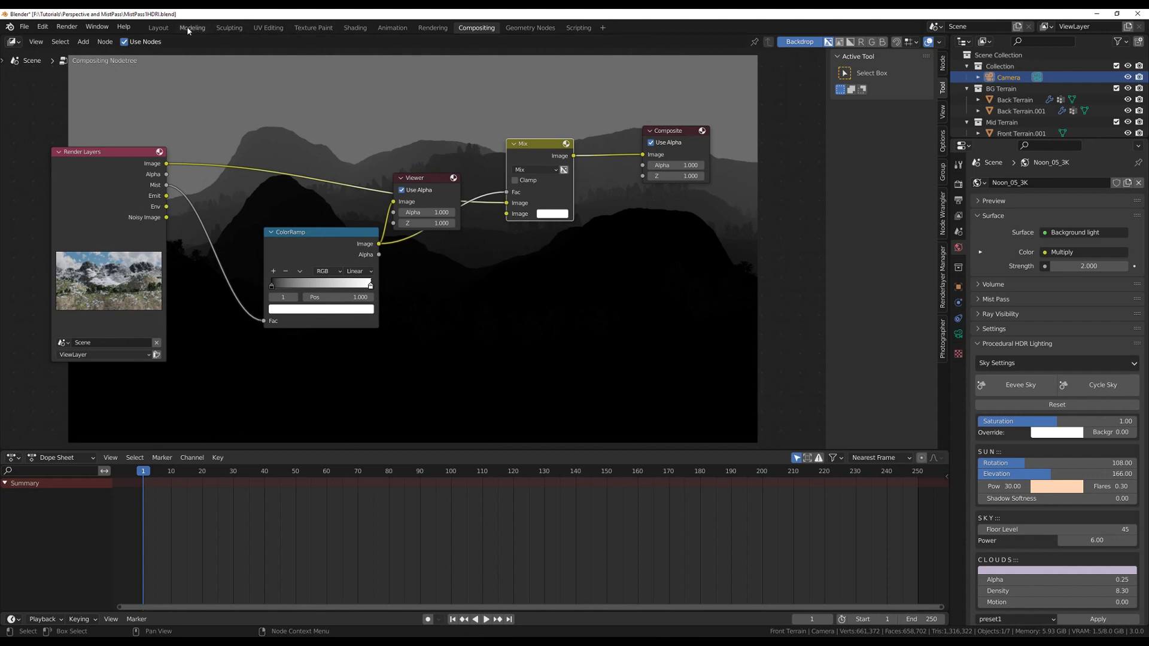
In the Layout workspace, select the Front and Back Terrain pieces and the camera
left_click(158, 27)
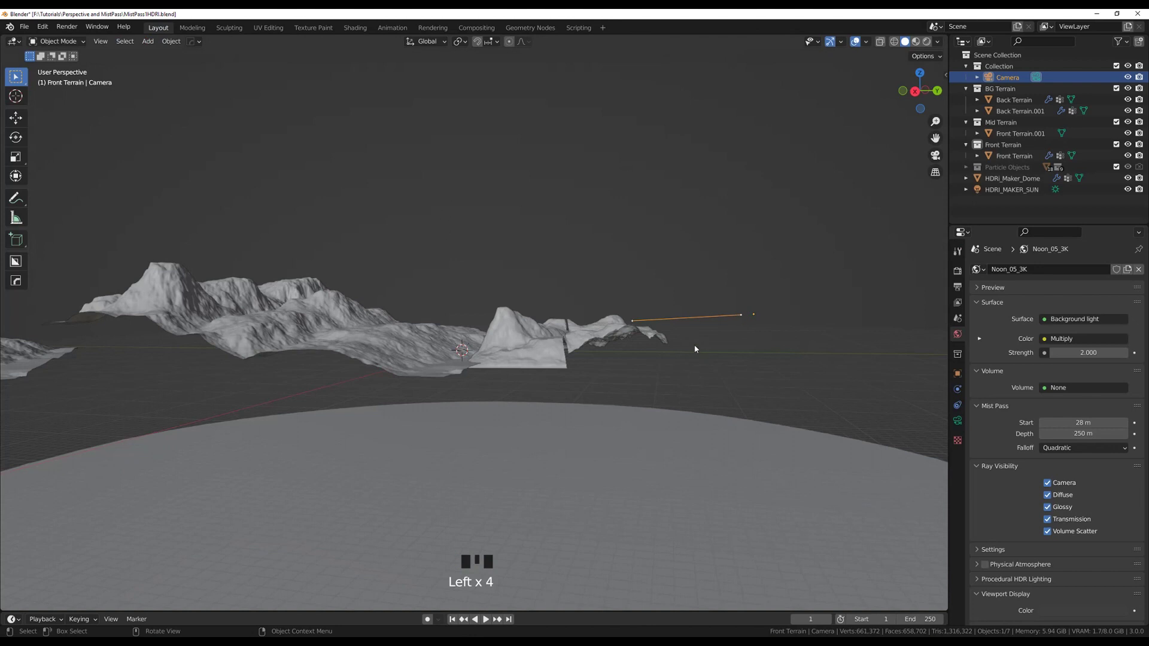
middle_click_drag(660, 361, 585, 418)
left_click(591, 422)
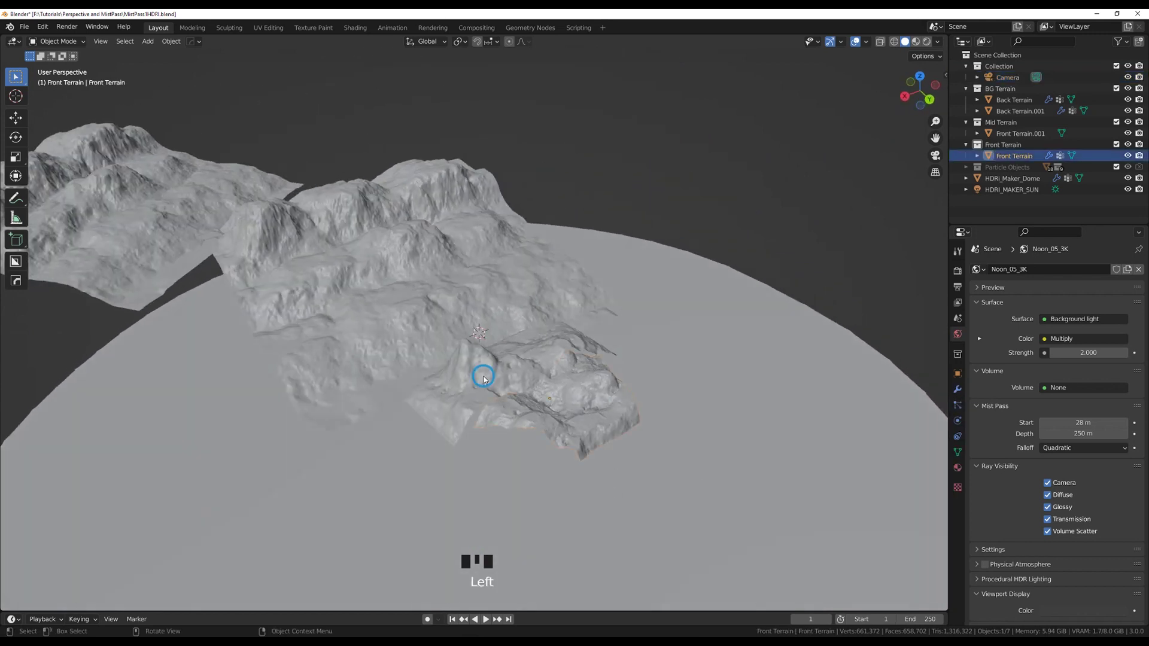
left_click(493, 389)
left_click(433, 368)
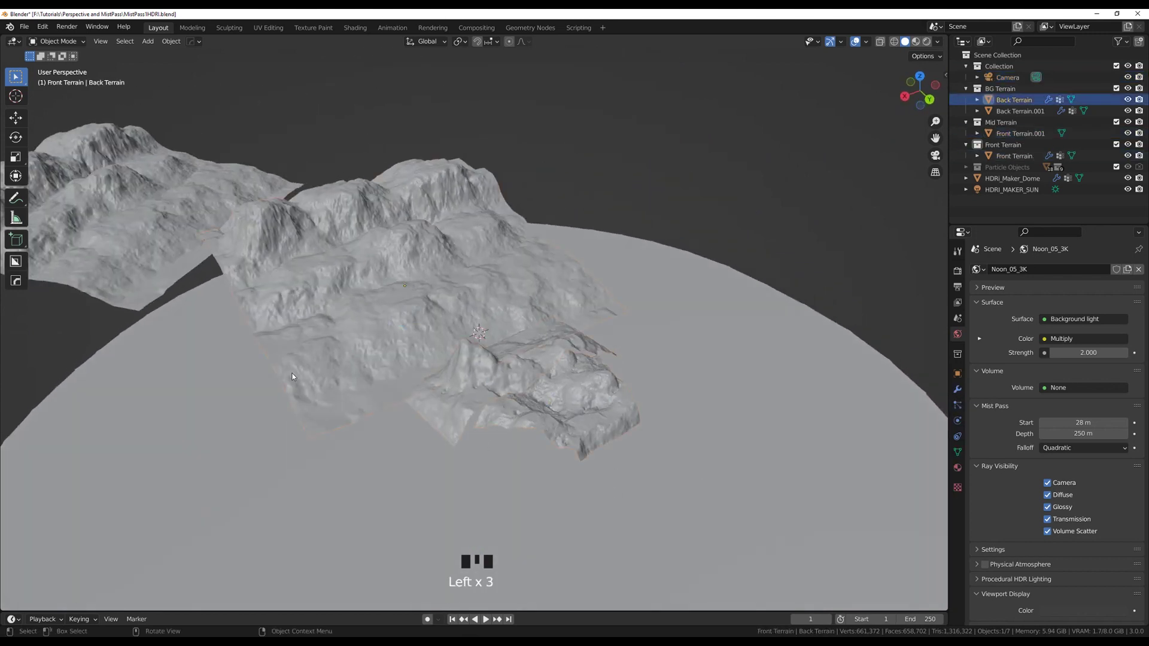
left_click(132, 219)
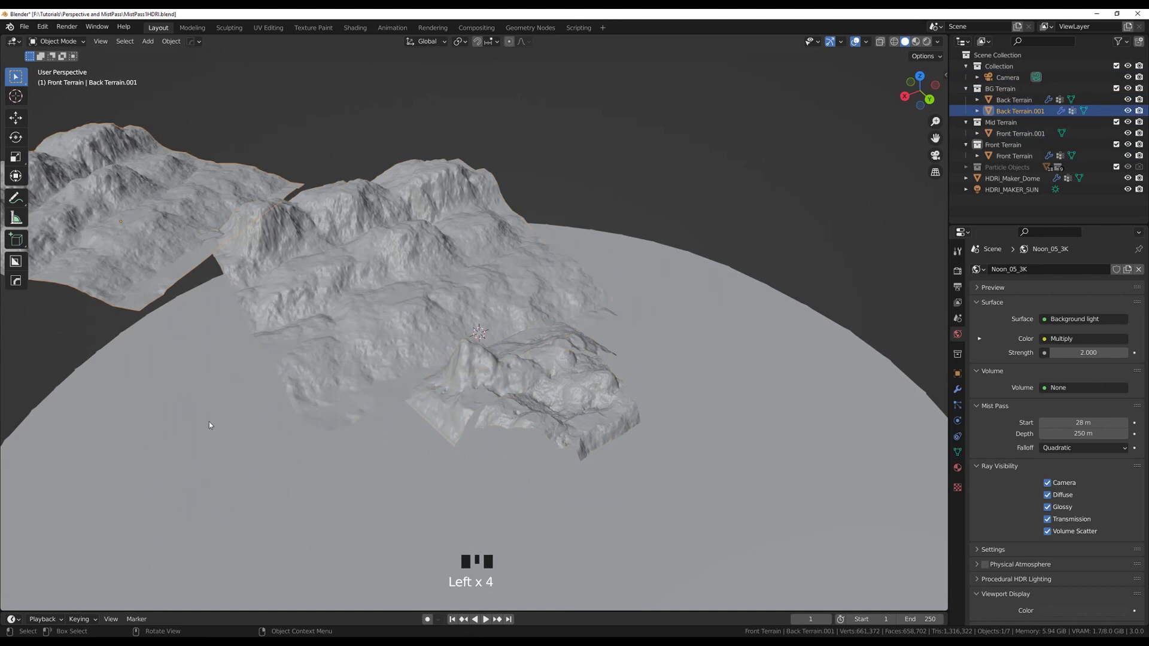
left_click(608, 419)
middle_click_drag(623, 490, 709, 459)
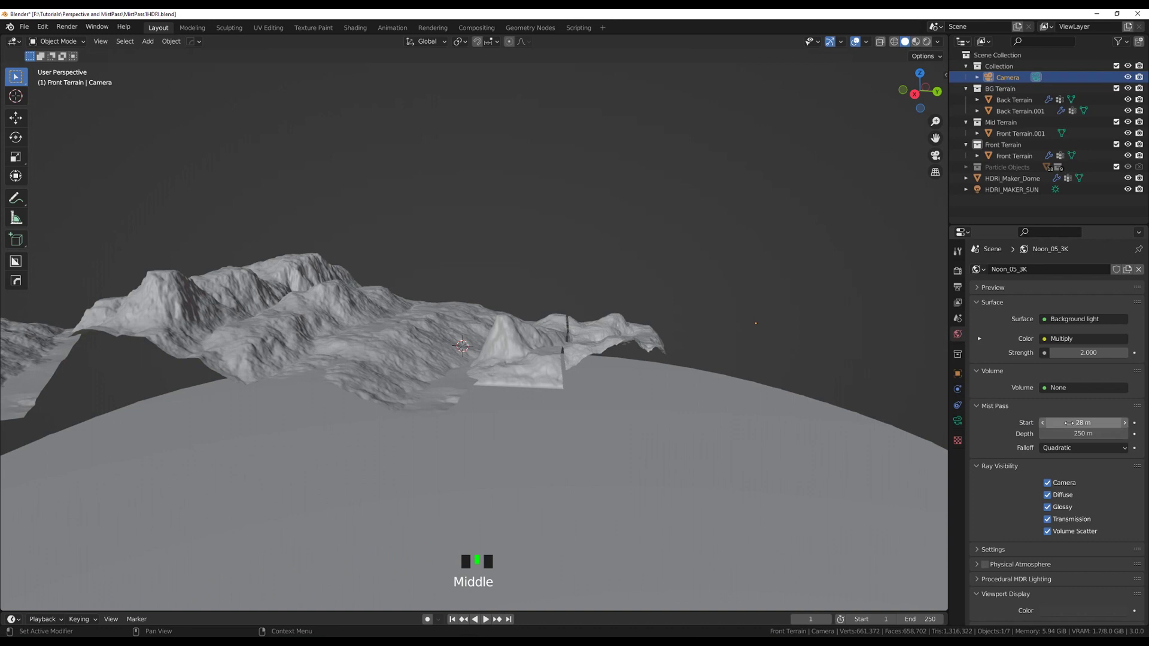
Hide HDRI_Maker_Dome and set the world Mist Pass start to 270 m
left_click_drag(1068, 423, 1080, 423)
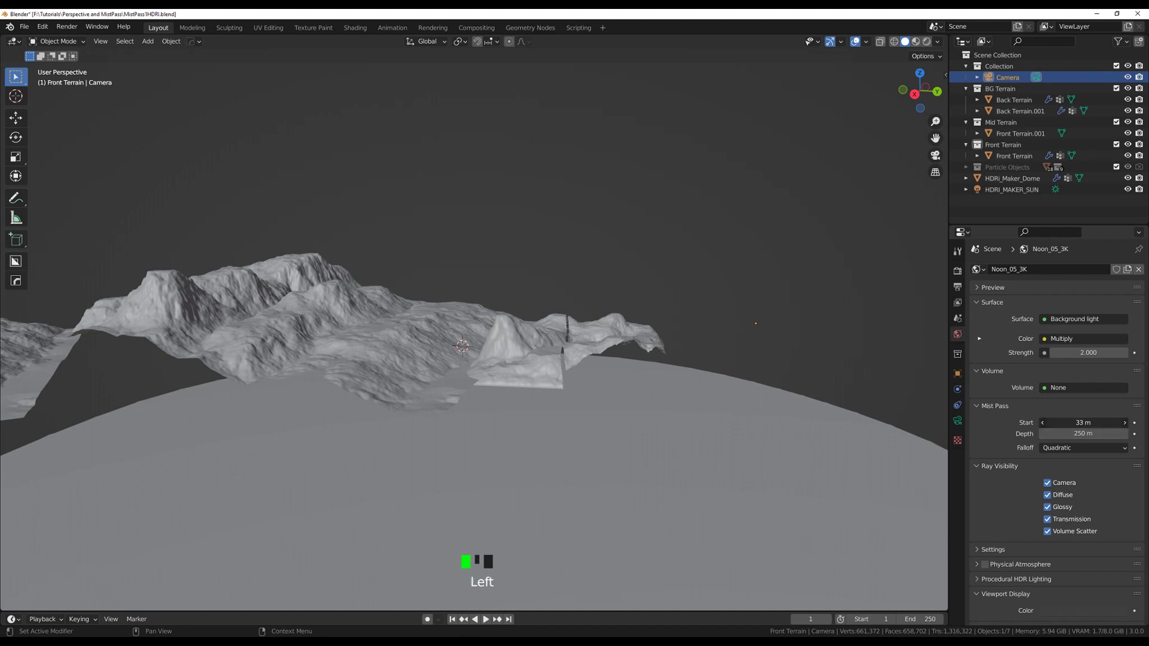
left_click(1127, 179)
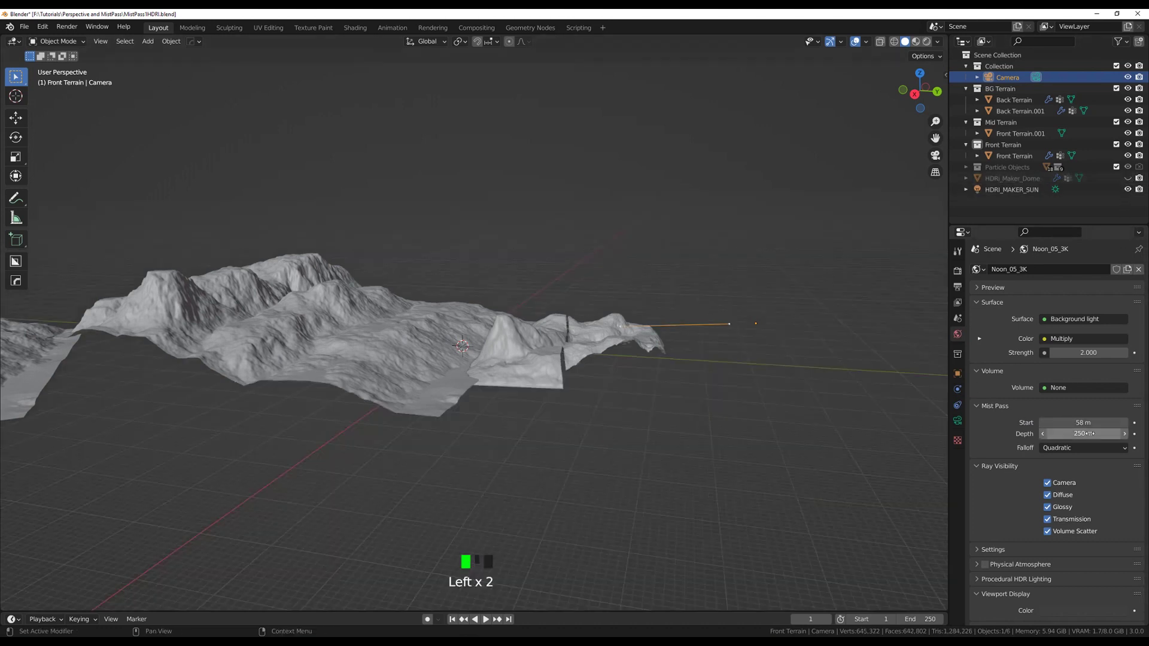
left_click_drag(1071, 423, 1133, 423)
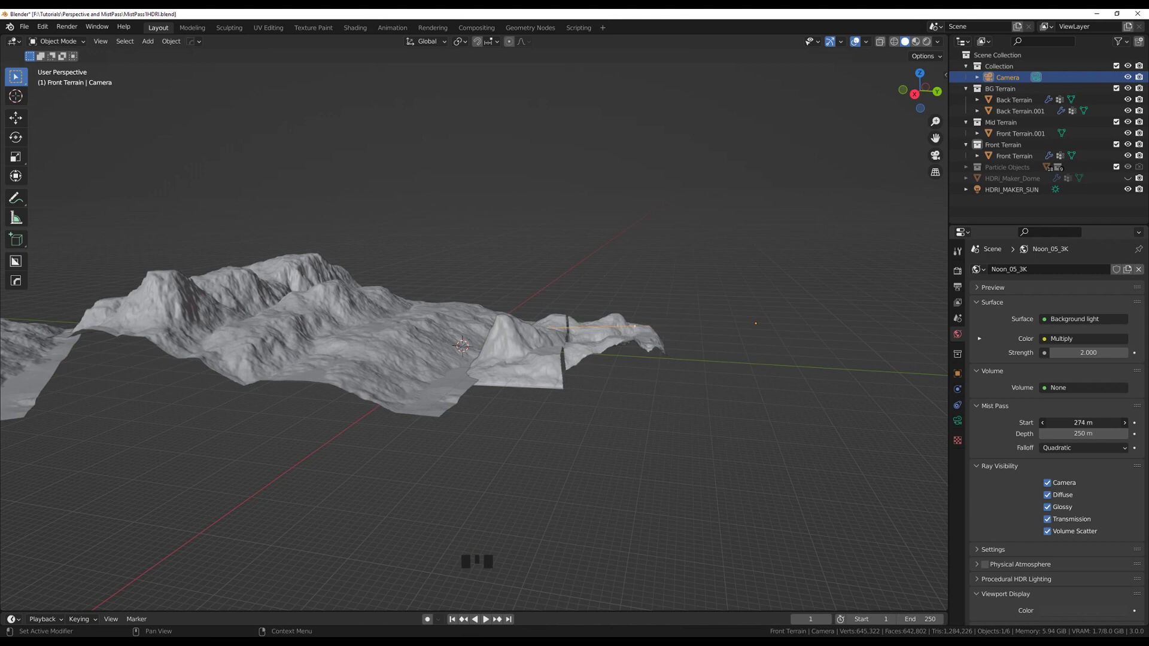
left_click(1084, 423)
type("270")
left_click(1017, 455)
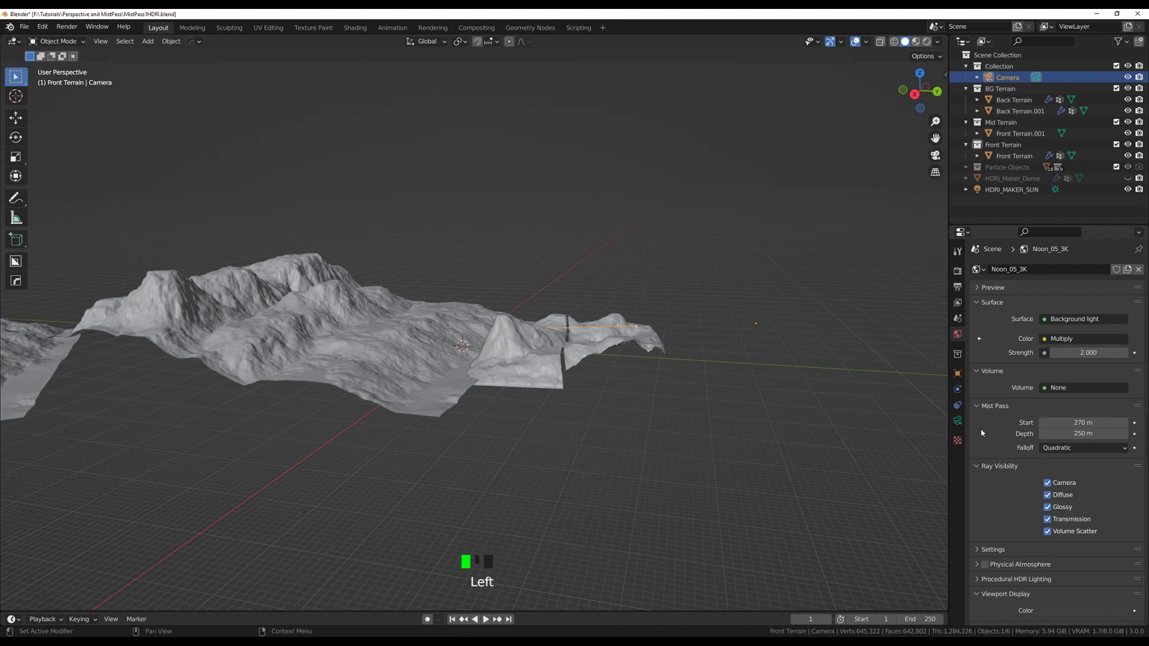
middle_click_drag(867, 401, 596, 459)
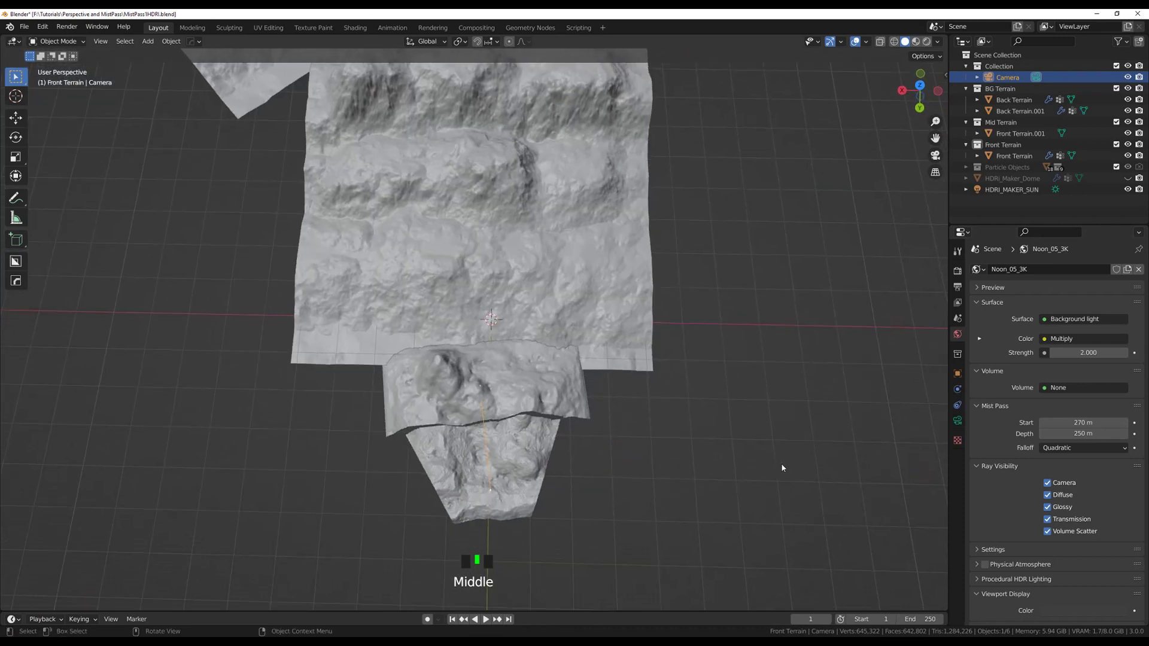
Extend the World mist pass depth out to 1650 m
key("KP_7")
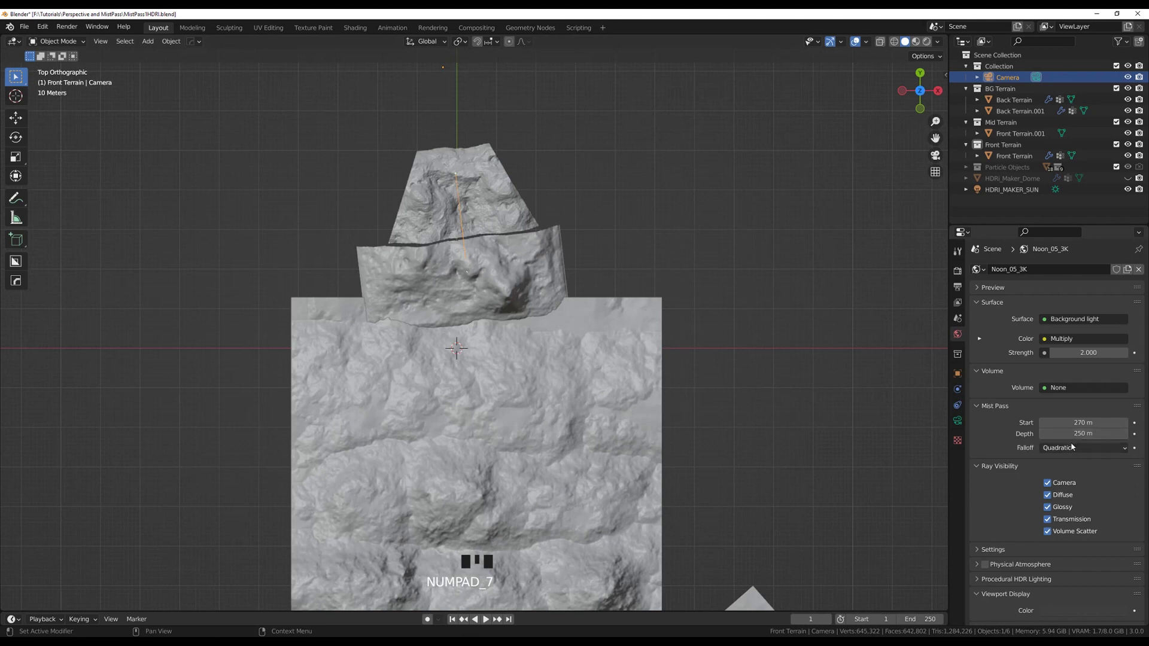
left_click_drag(1068, 436, 1131, 434)
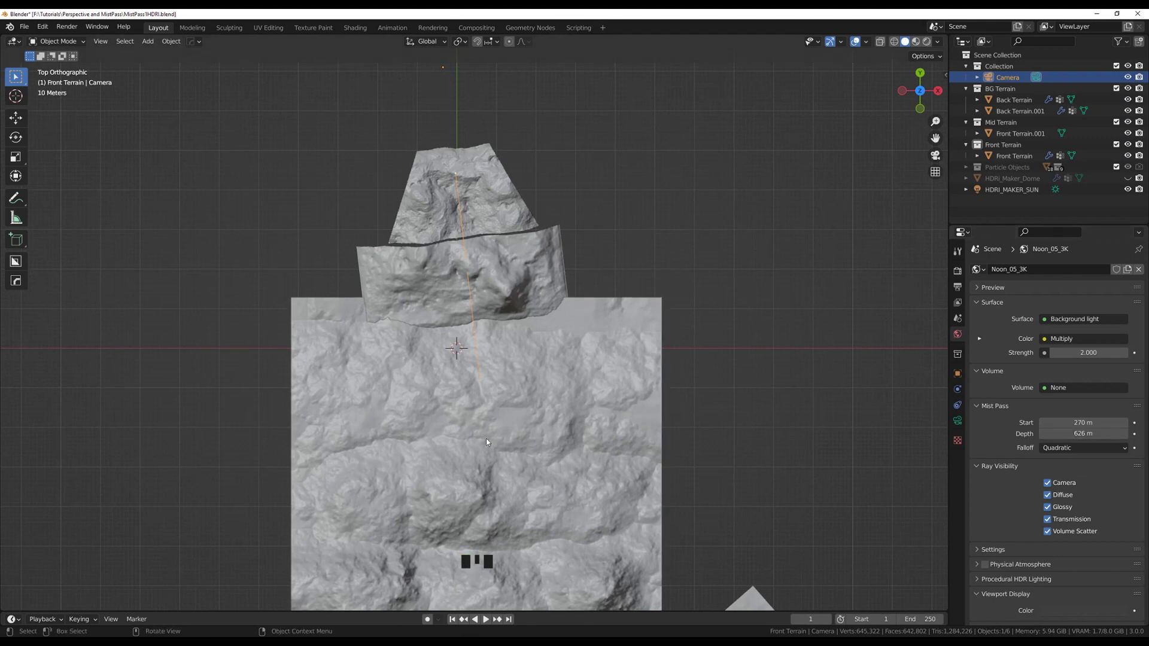
middle_click_drag(821, 470, 570, 417)
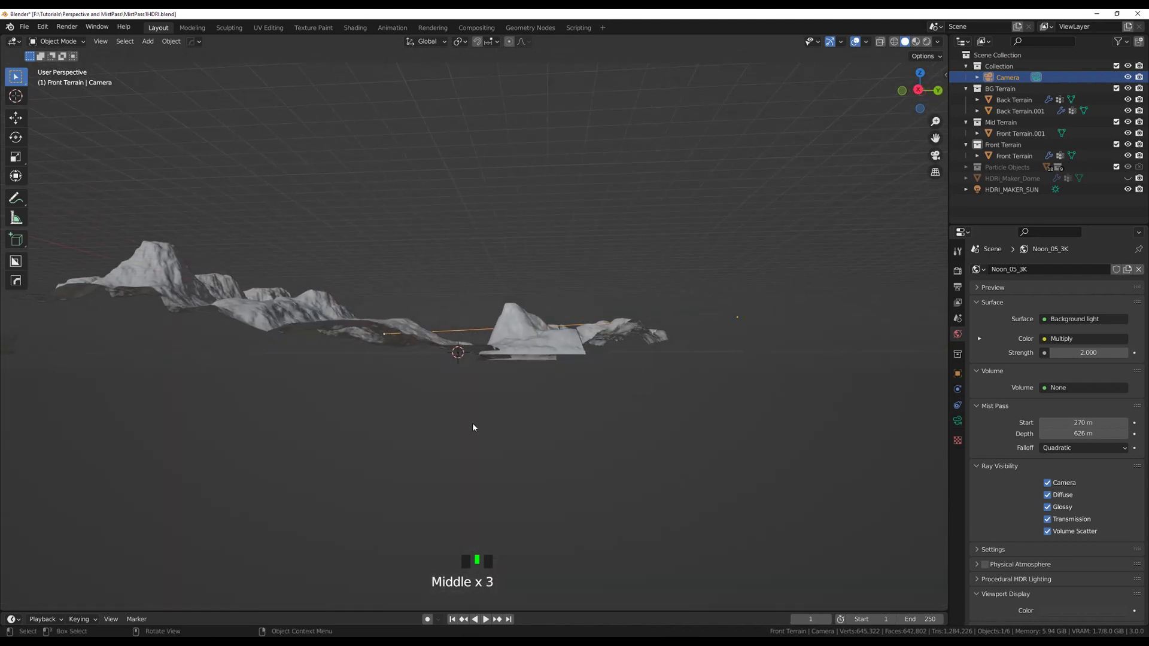
scroll(464, 425, "down", 4)
mouse_move(444, 423)
middle_mouse_down()
mouse_move(454, 439)
mouse_move(446, 456)
mouse_move(465, 425)
mouse_move(454, 420)
middle_mouse_up()
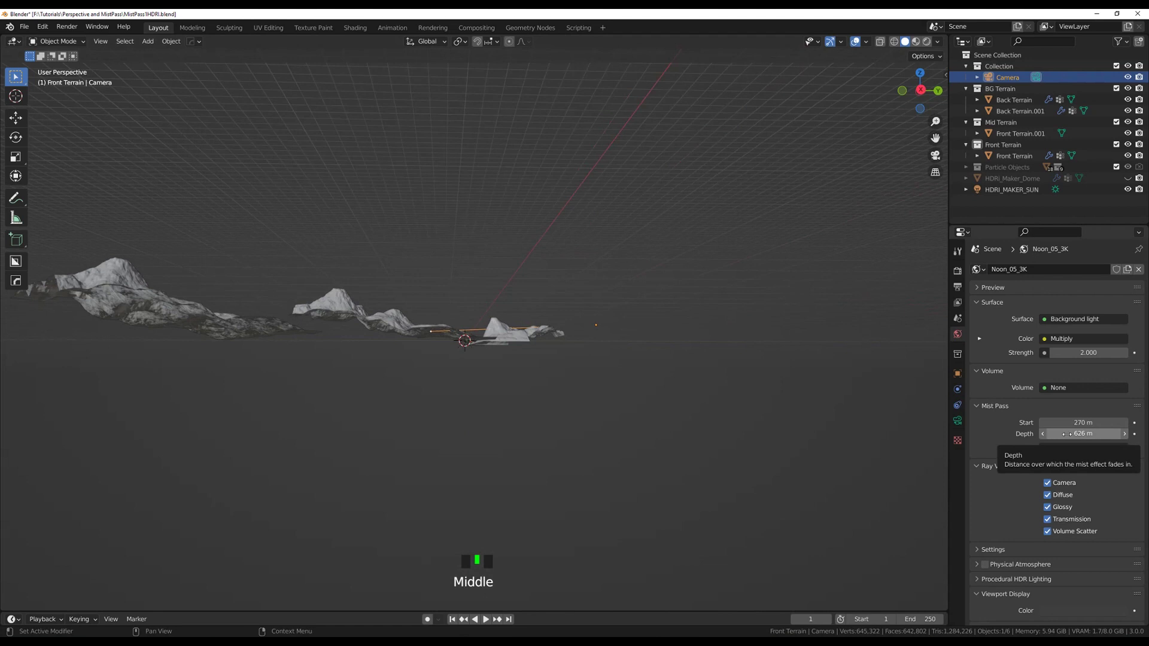
left_click_drag(1070, 434, 1100, 434)
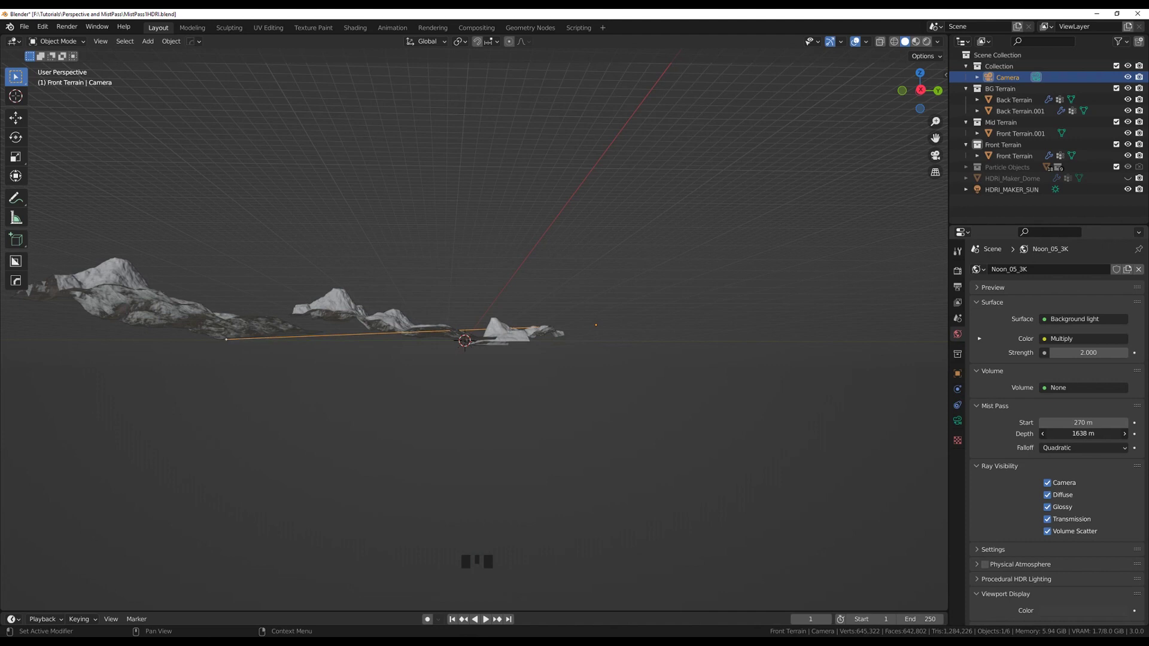
left_click_drag(1101, 434, 1101, 434)
Check both terrains through the camera view, then return to the Compositing workspace
middle_click_drag(343, 372, 502, 363)
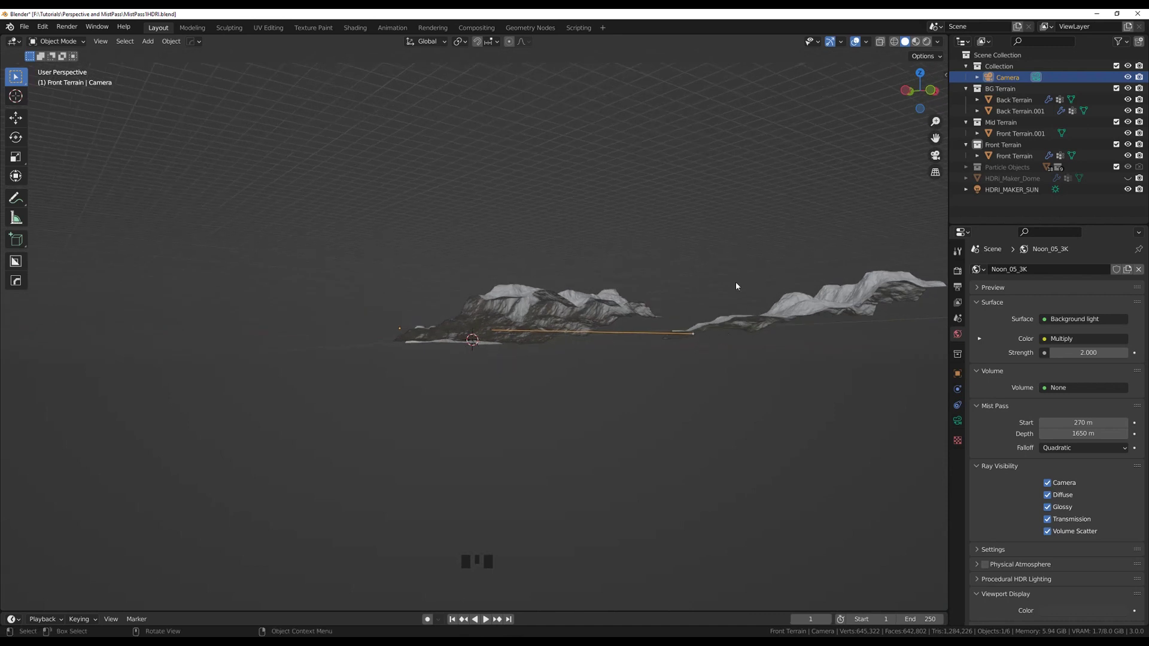
middle_click_drag(802, 334, 814, 382)
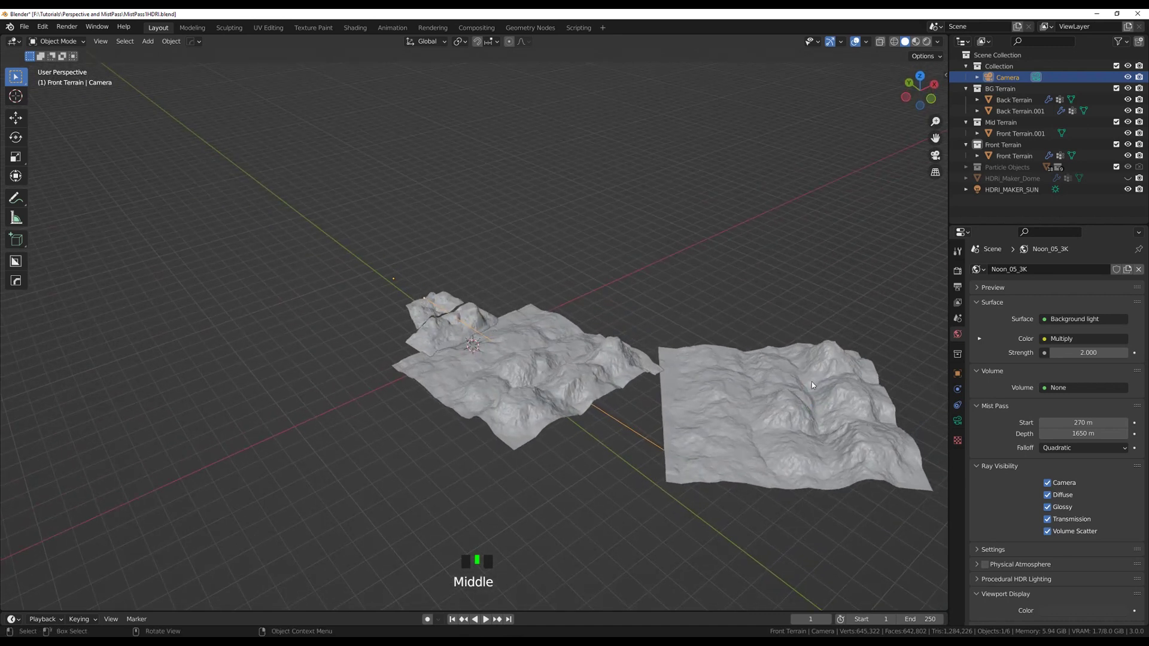
key("KP_0")
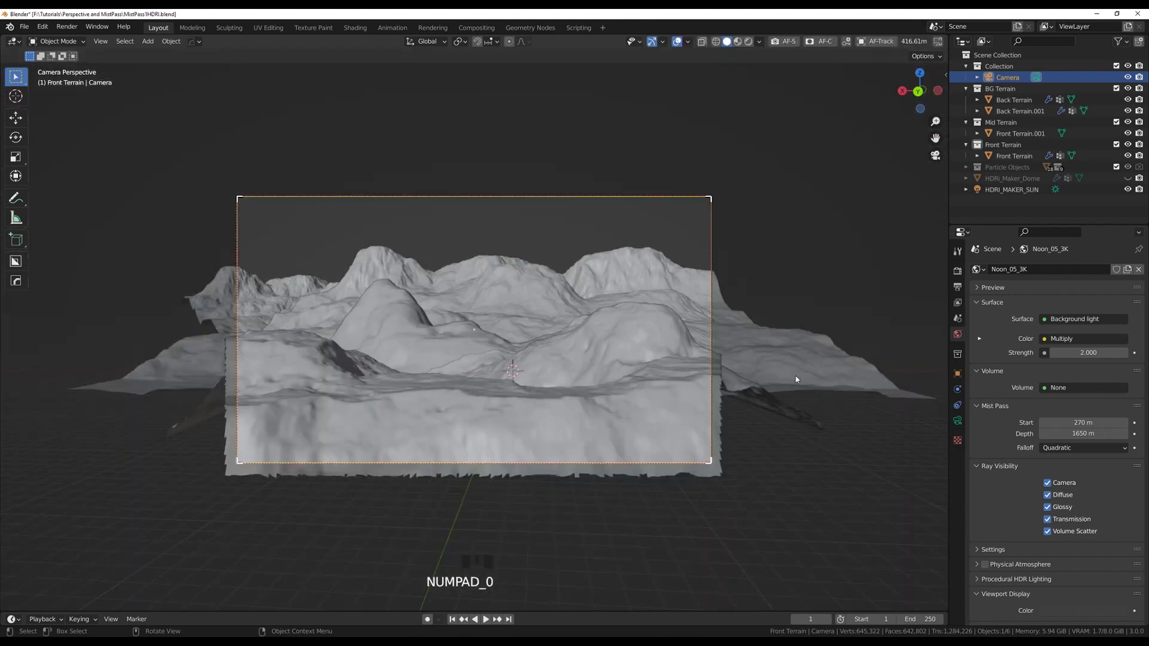
left_click(276, 297)
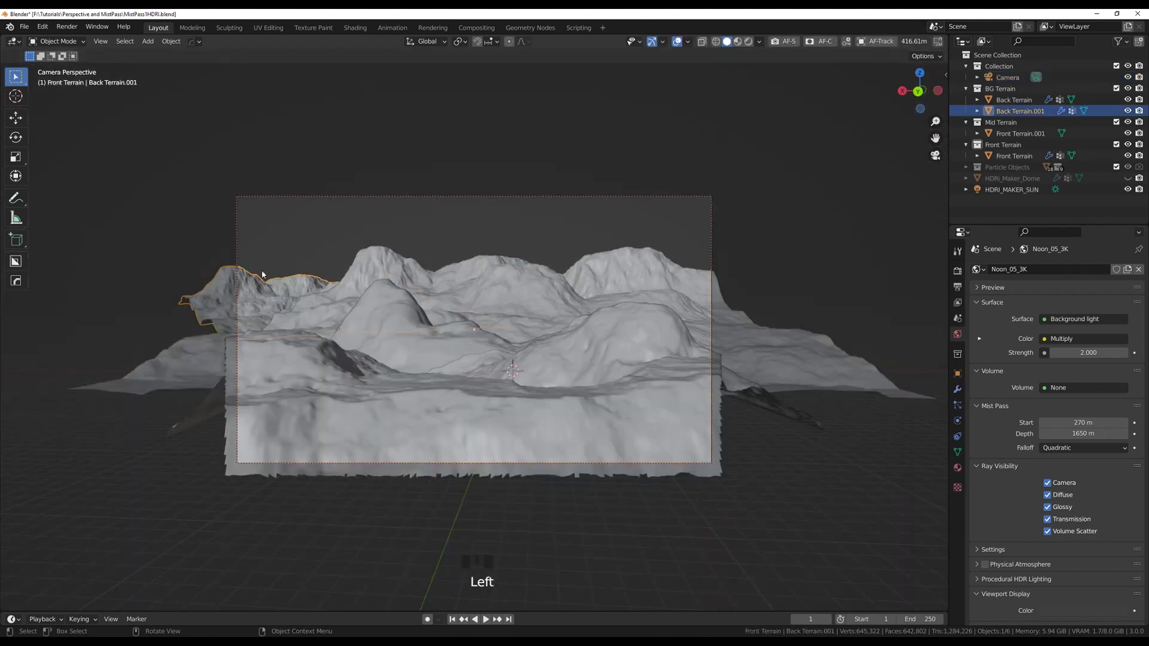
left_click(605, 132)
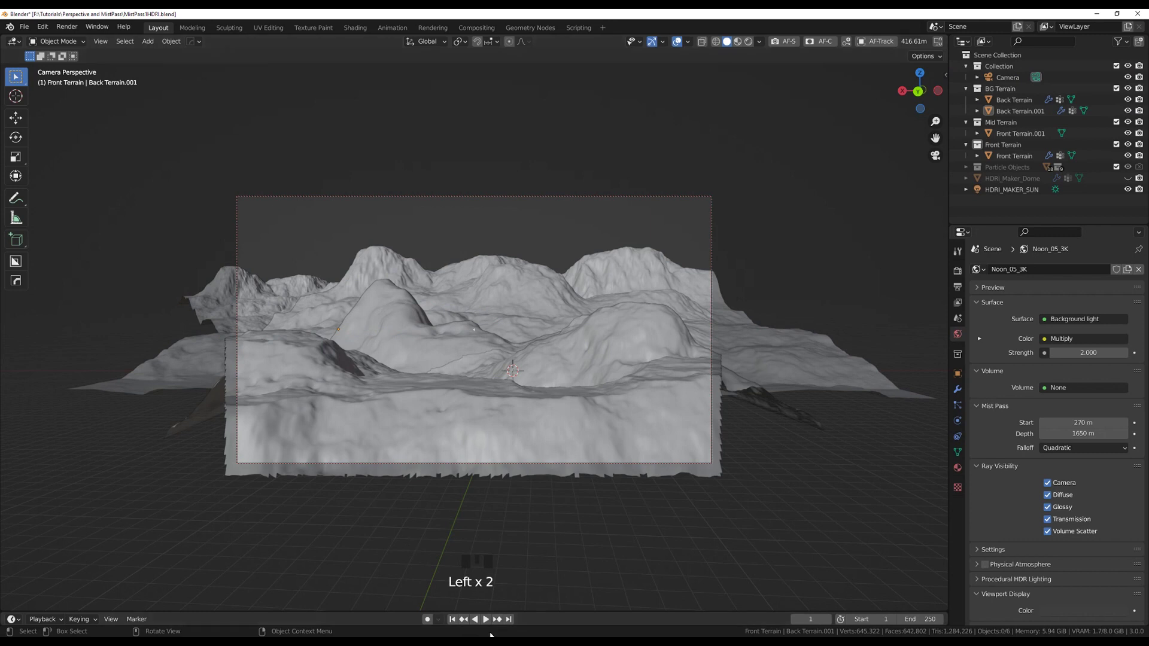
left_click(477, 27)
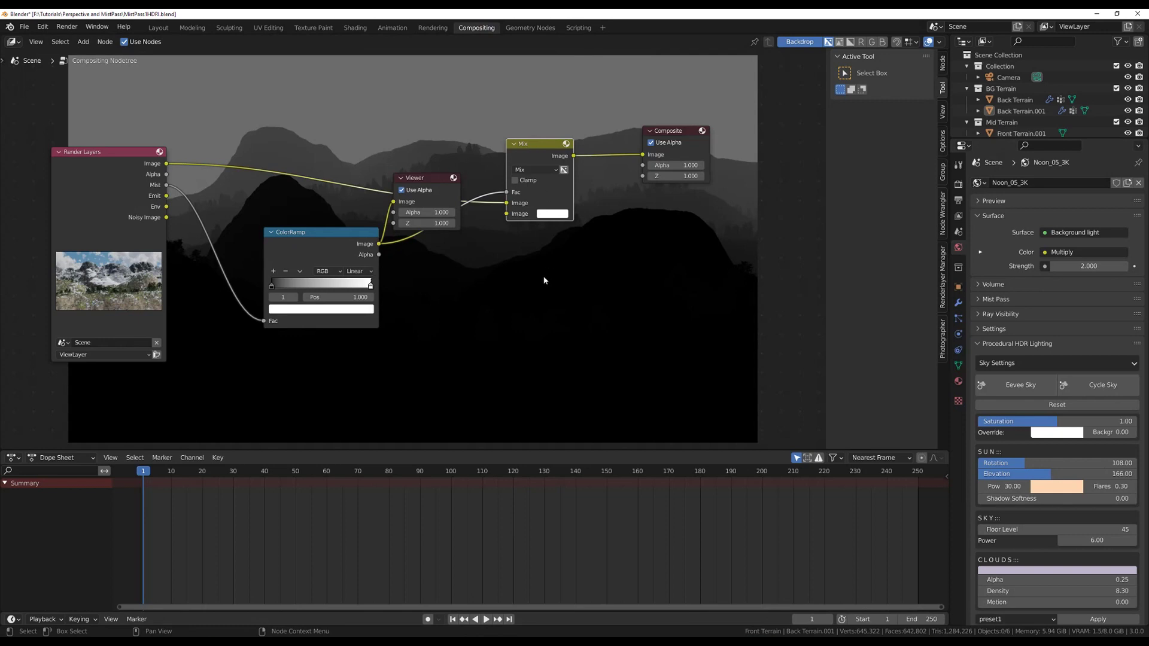
Render frame 1 of the mountain landscape with F12
key("F12")
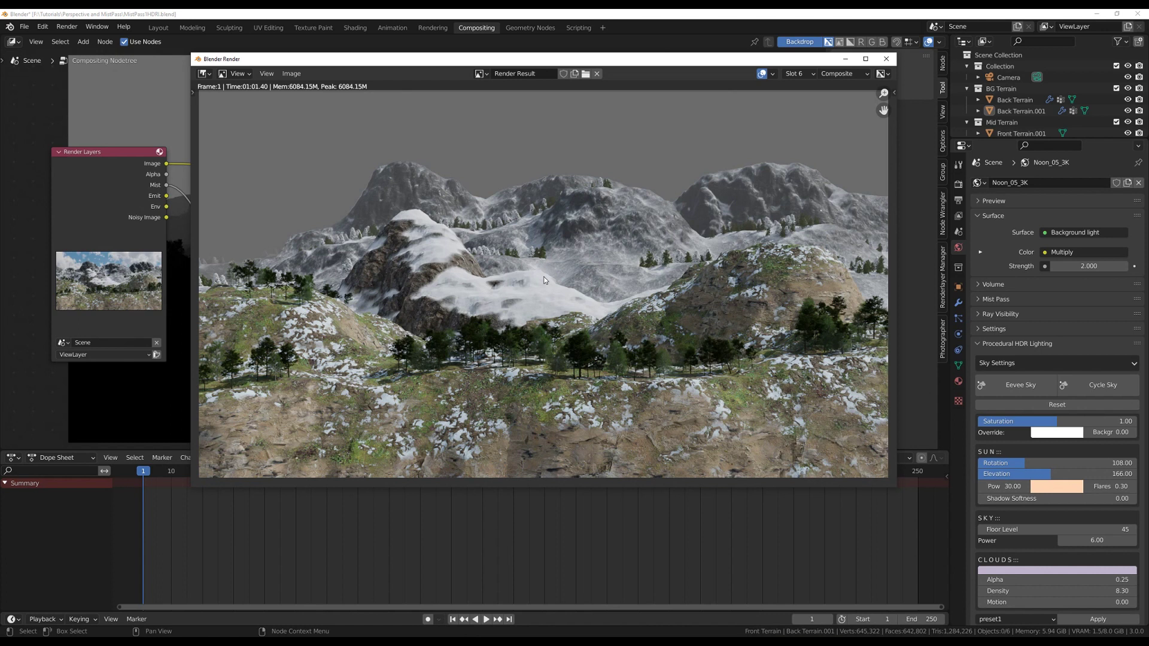
Close the render window, link the Mix output to the Viewer for a backdrop preview, and enlarge the node editor
left_click(845, 59)
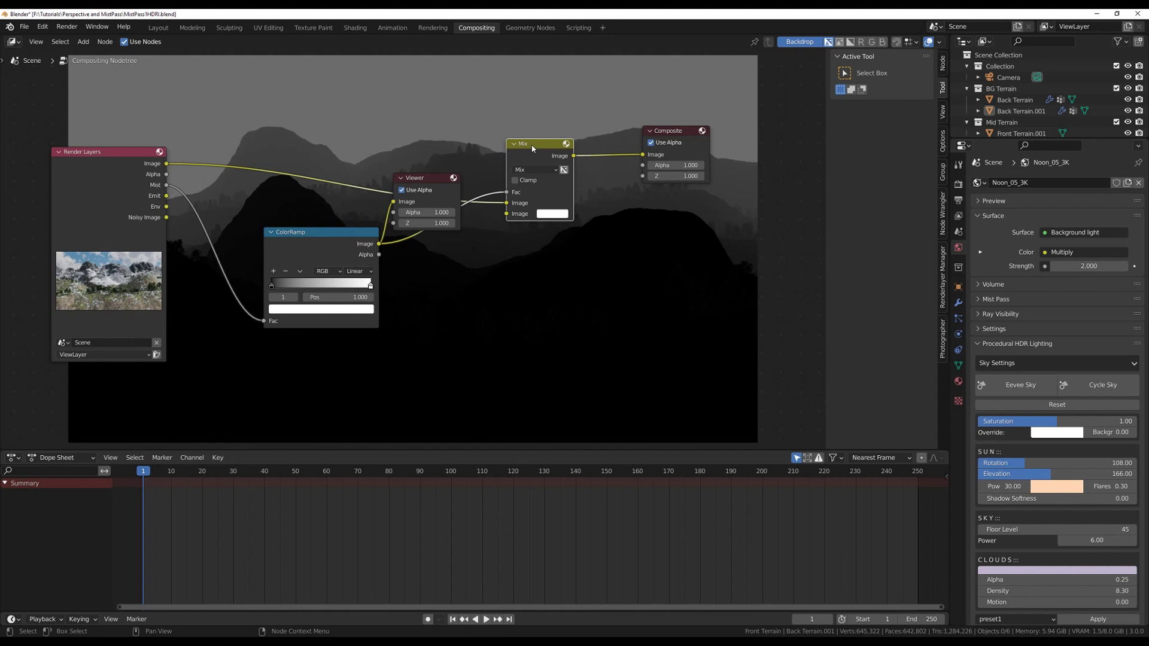
key("ctrl")
key("alt")
right_click_drag(532, 146, 666, 194, "ctrl+alt")
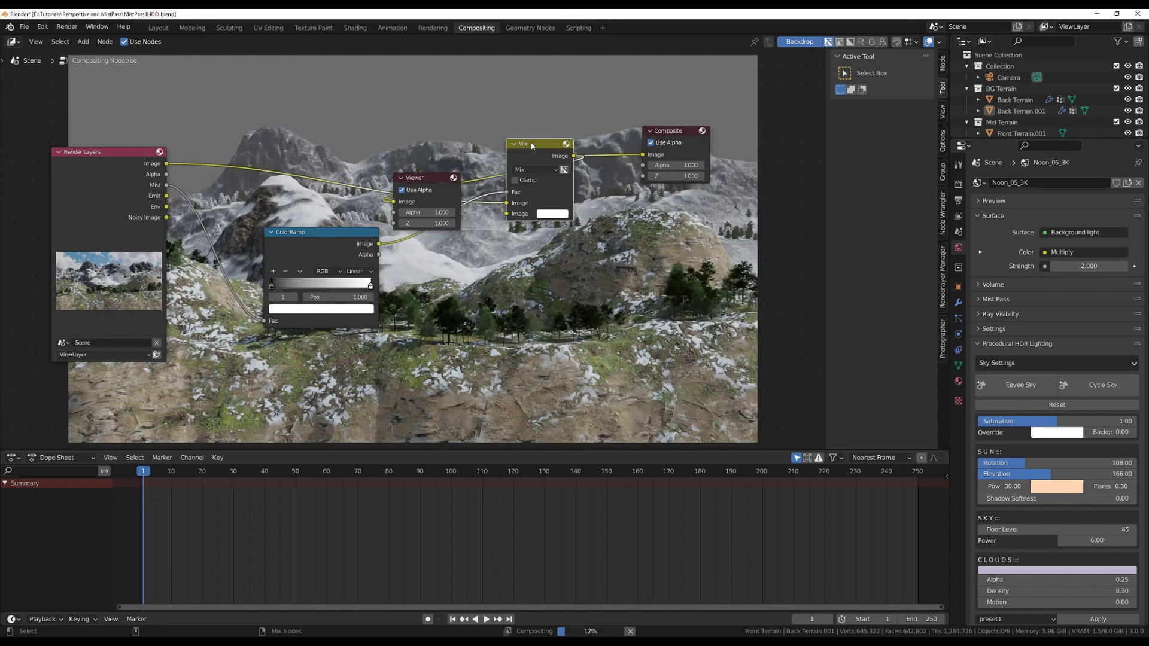
left_click_drag(427, 178, 668, 120)
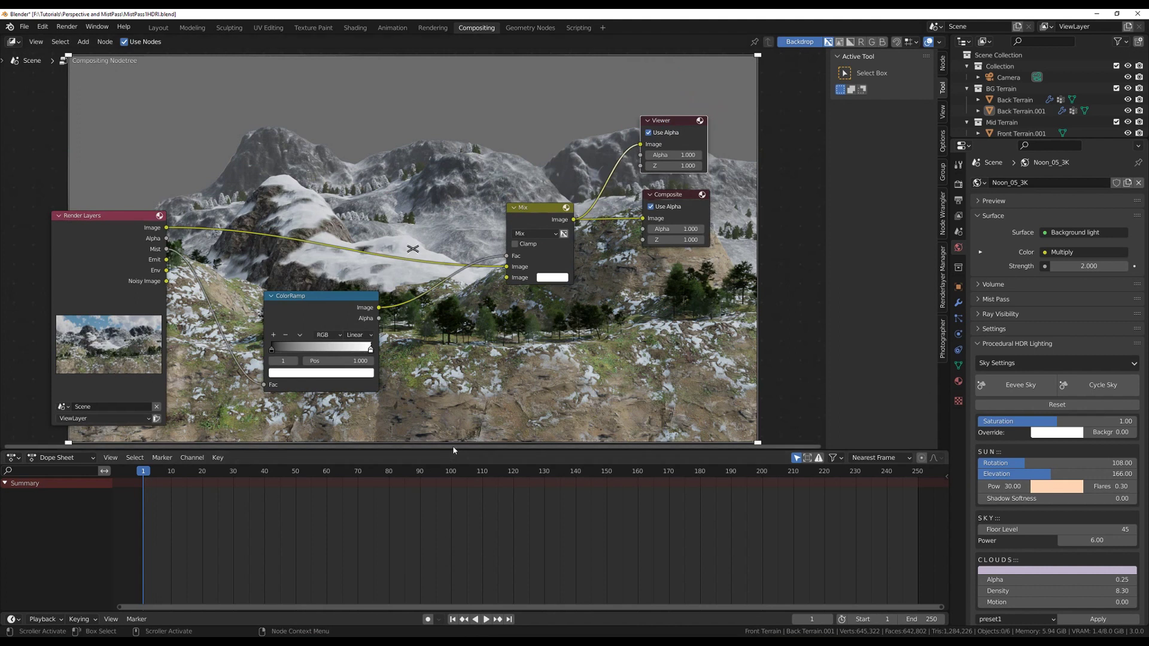
left_click_drag(449, 449, 469, 586)
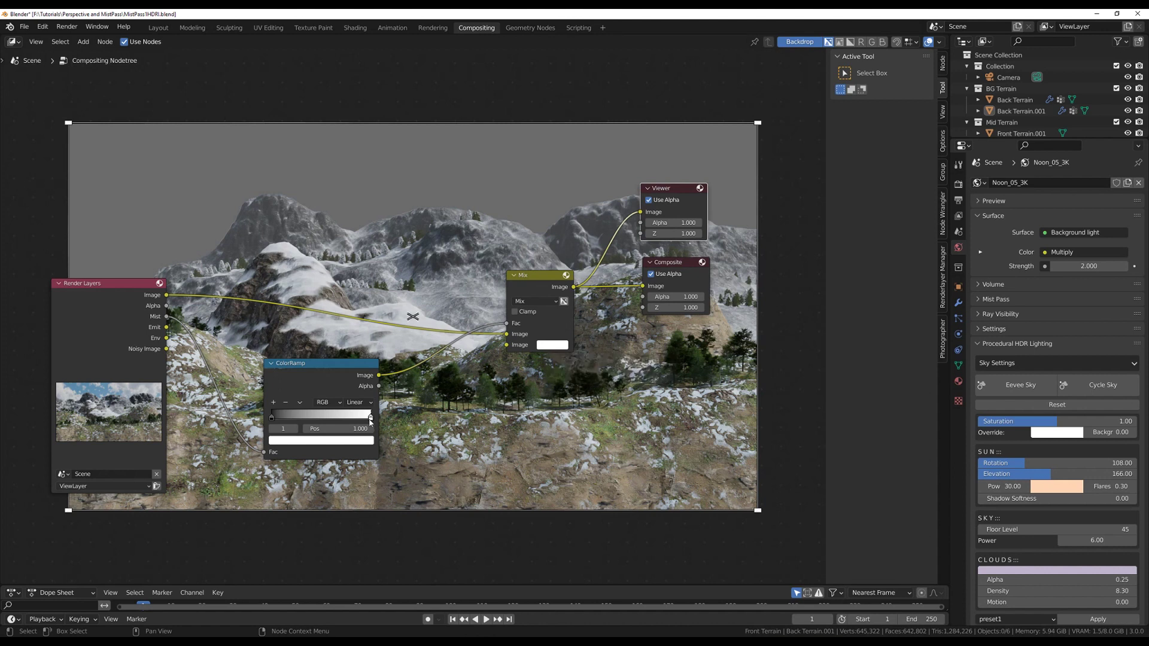
Move the ColorRamp stops to 0.725 and 0.572 and reposition the Render Layers and ColorRamp nodes
left_click_drag(370, 417, 395, 435)
left_click_drag(98, 285, 67, 354)
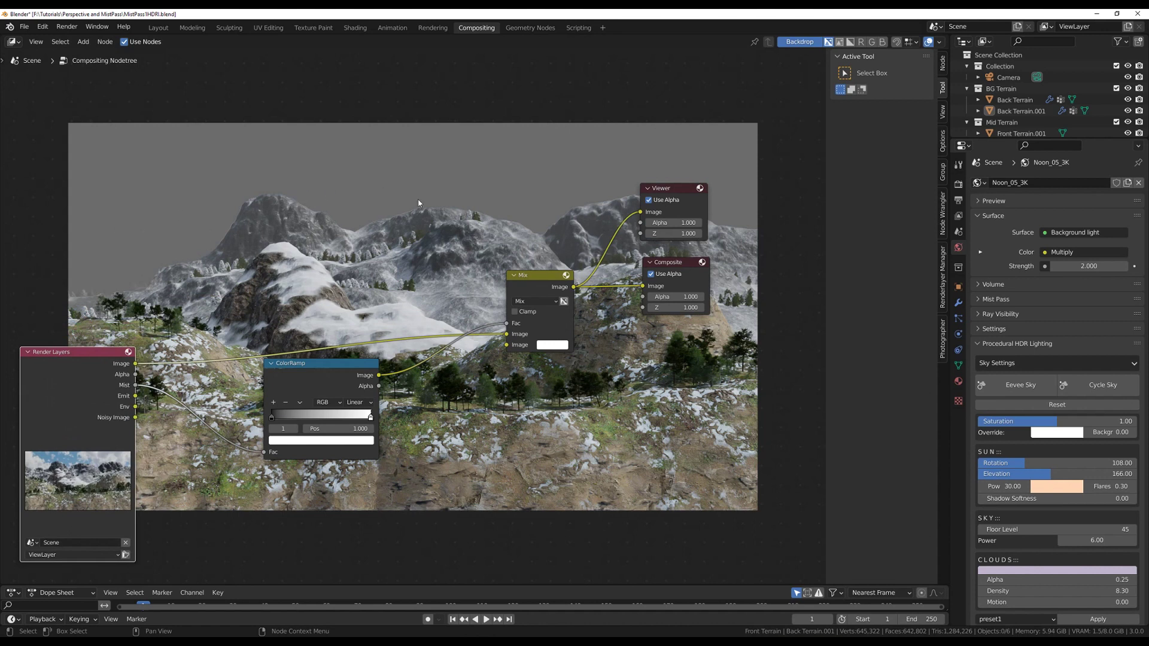
left_click_drag(358, 365, 364, 377)
mouse_move(280, 434)
left_mouse_down()
mouse_move(366, 444)
mouse_move(277, 436)
left_mouse_up()
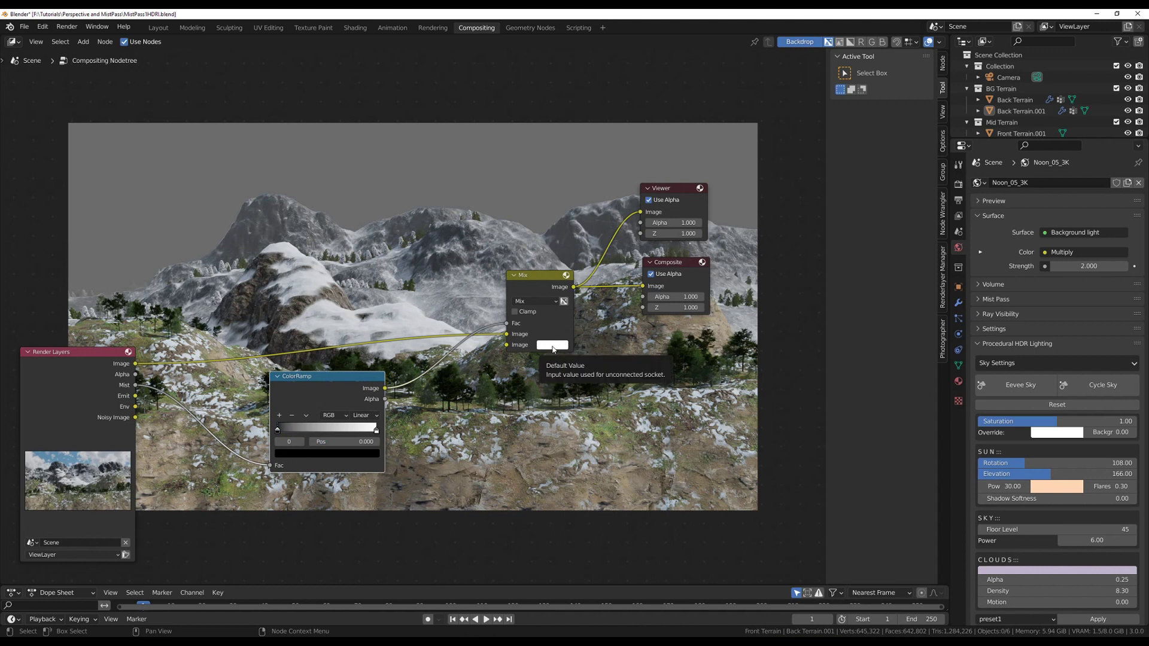
Switch the Mix node to Lighten with a pale near-white colour and move the ColorRamp white stop to 0.768
left_click(553, 346)
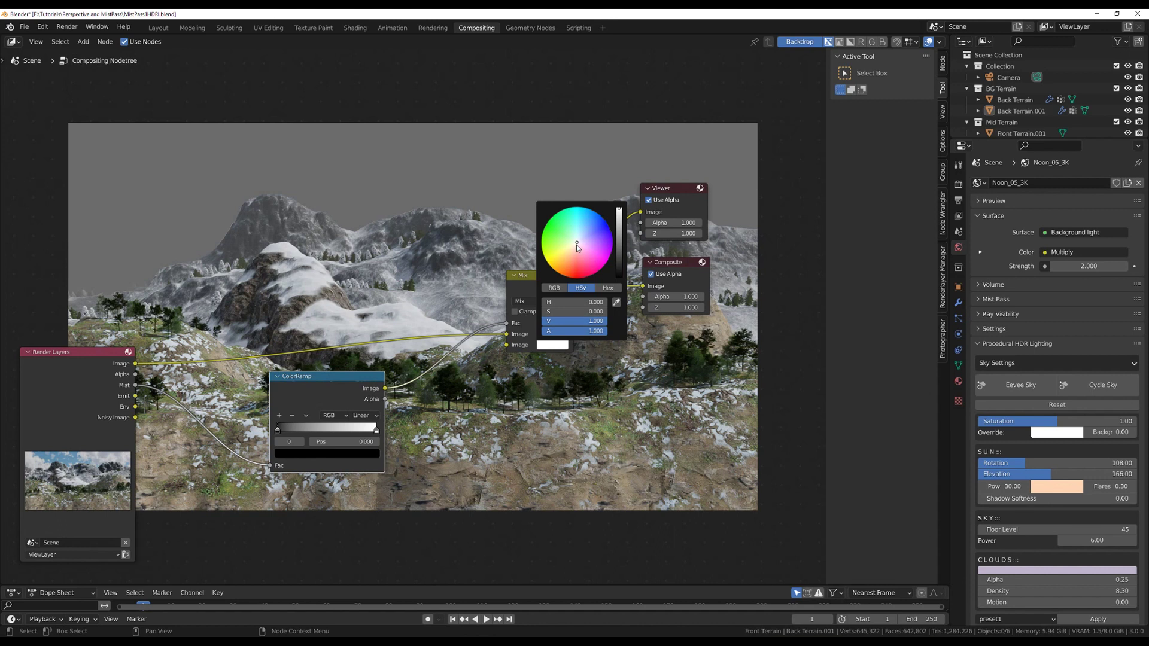
mouse_move(578, 244)
left_mouse_down()
mouse_move(590, 216)
mouse_move(560, 237)
mouse_move(595, 251)
mouse_move(576, 241)
left_mouse_up()
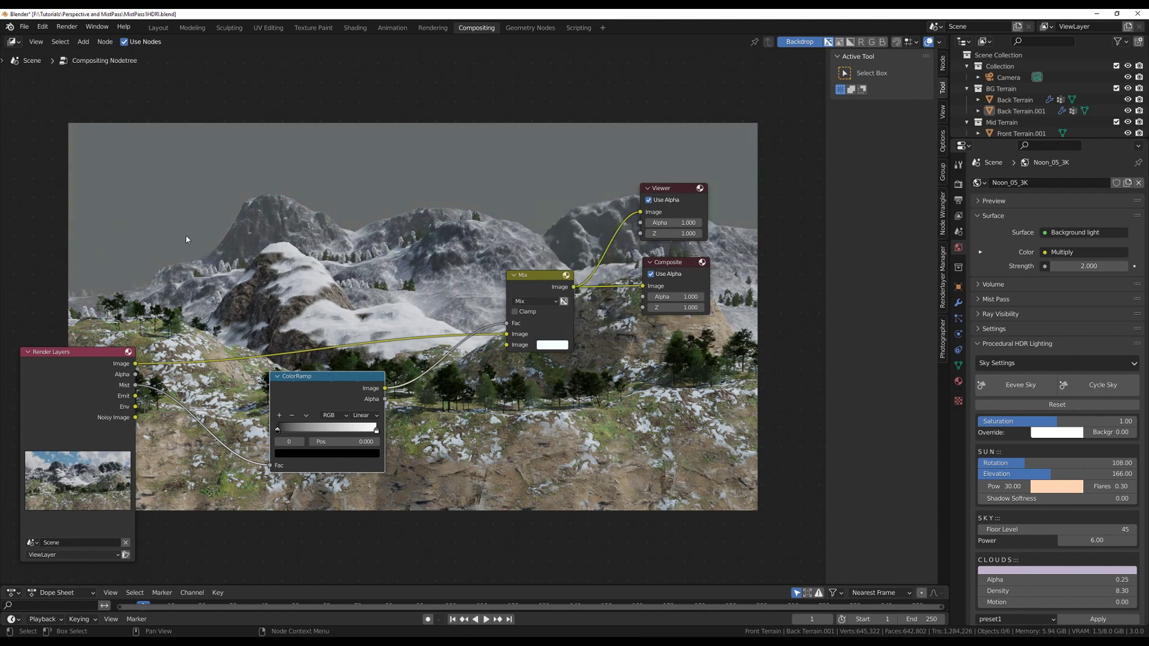
left_click(532, 302)
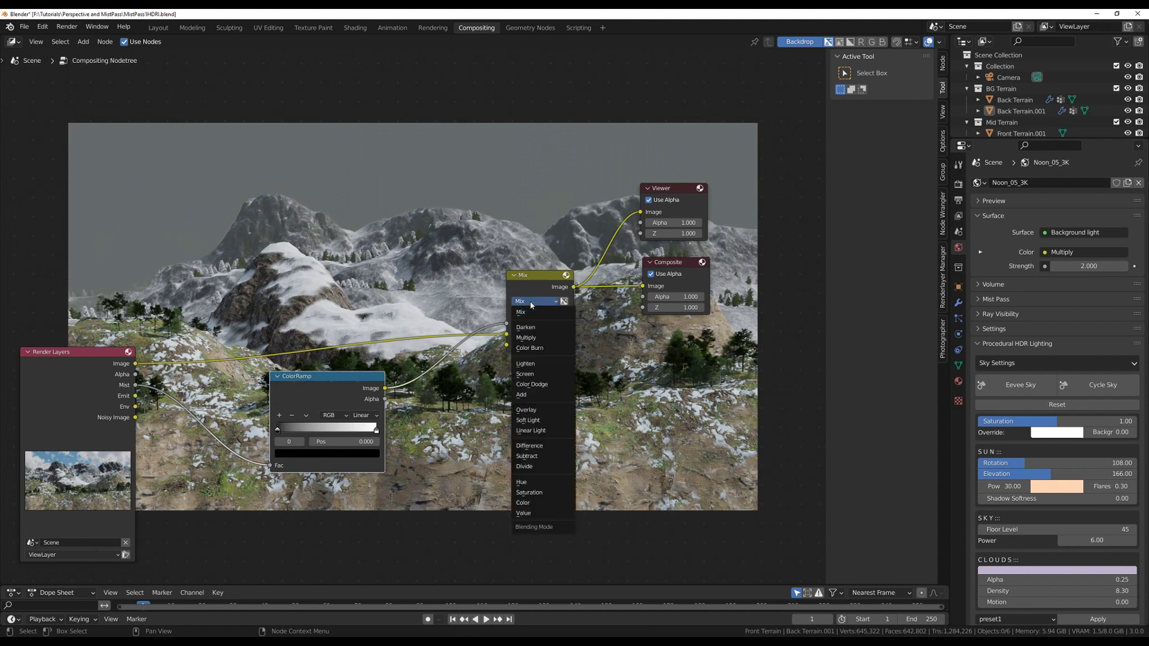
left_click(543, 363)
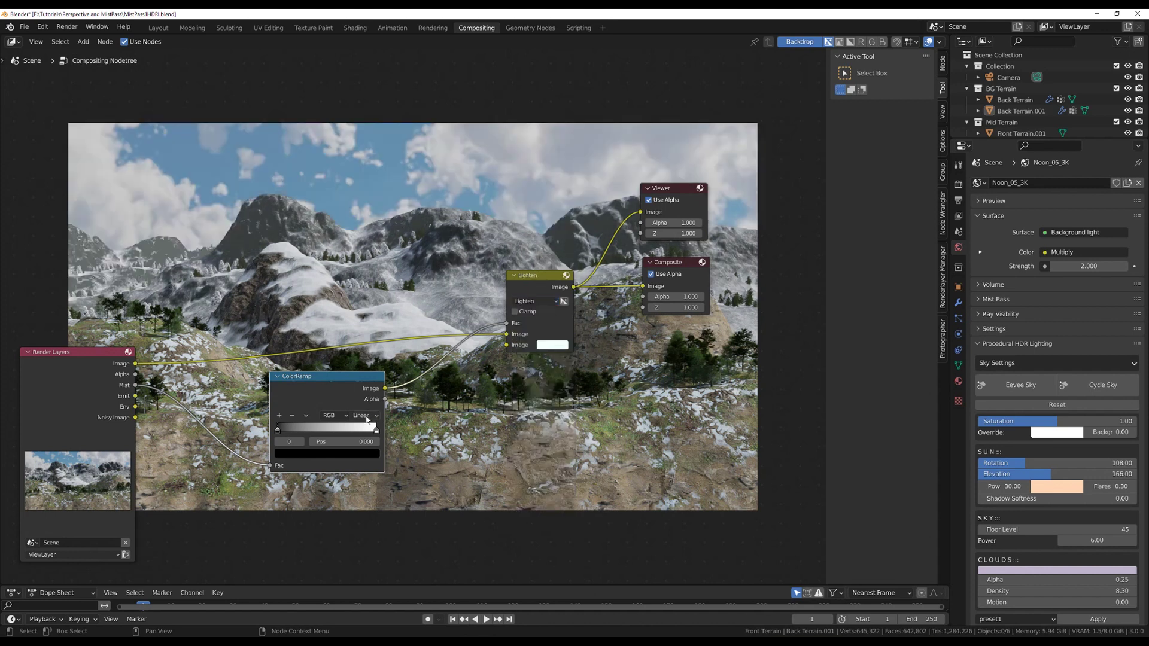
left_click(556, 349)
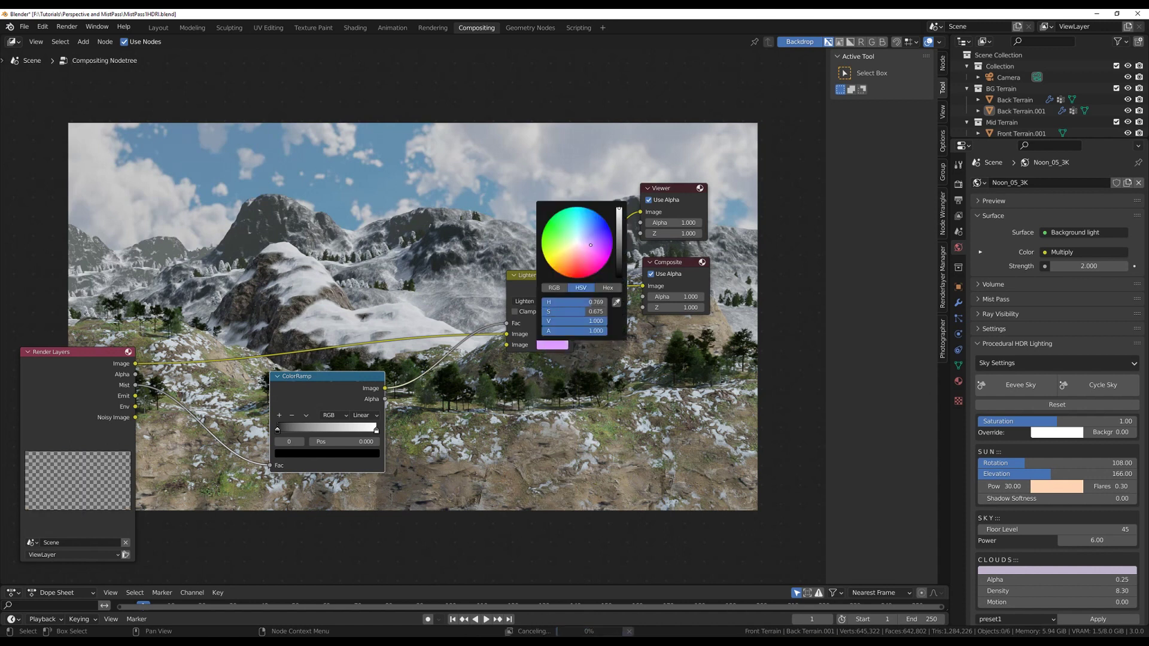
left_click(544, 256)
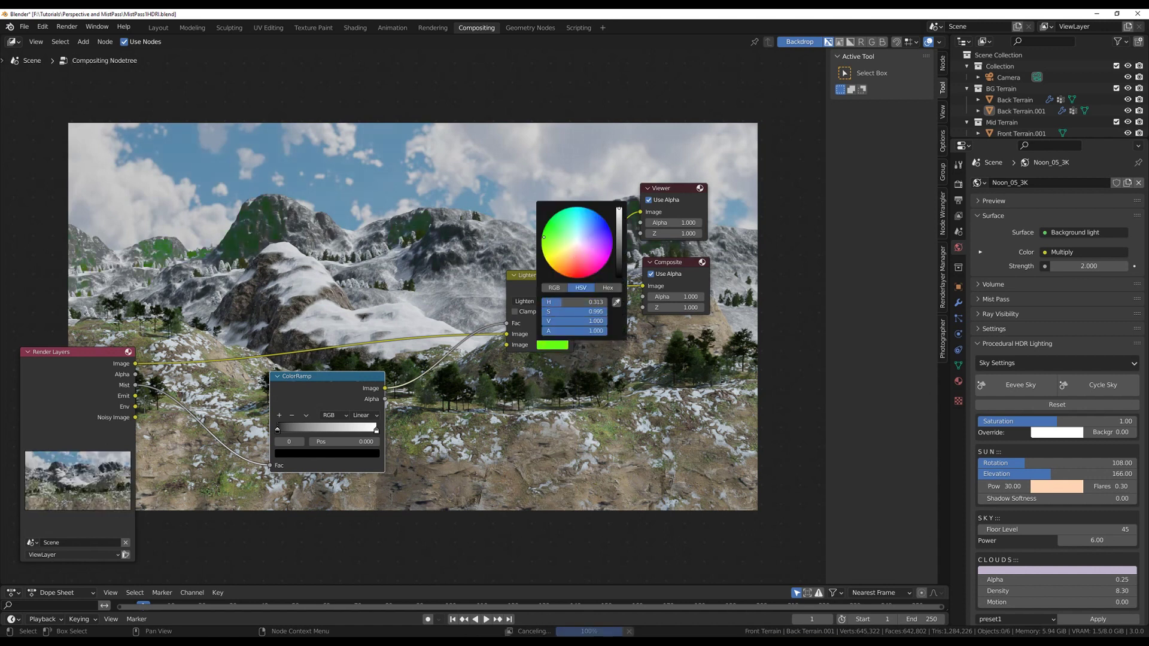
left_click(576, 245)
mouse_move(576, 246)
left_mouse_down()
mouse_move(593, 239)
mouse_move(575, 240)
left_mouse_up()
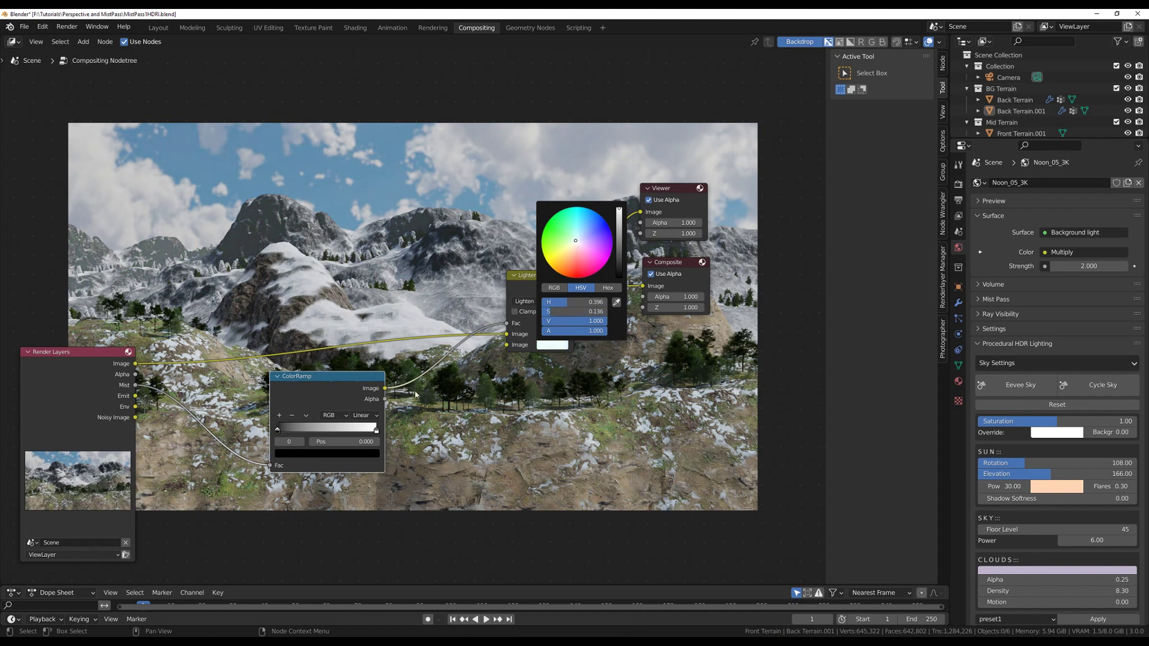
left_click_drag(376, 430, 354, 440)
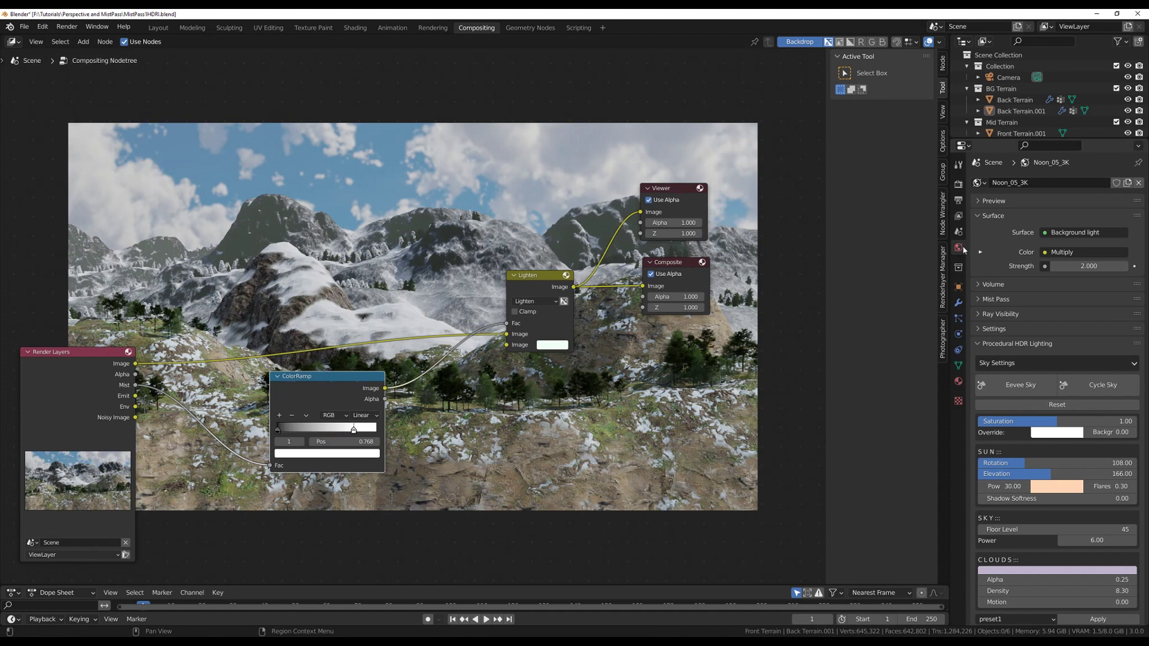
Show the Mist Pass settings and move the ColorRamp white stop to 0.870
scroll(999, 308, "down", 2)
left_click(979, 293)
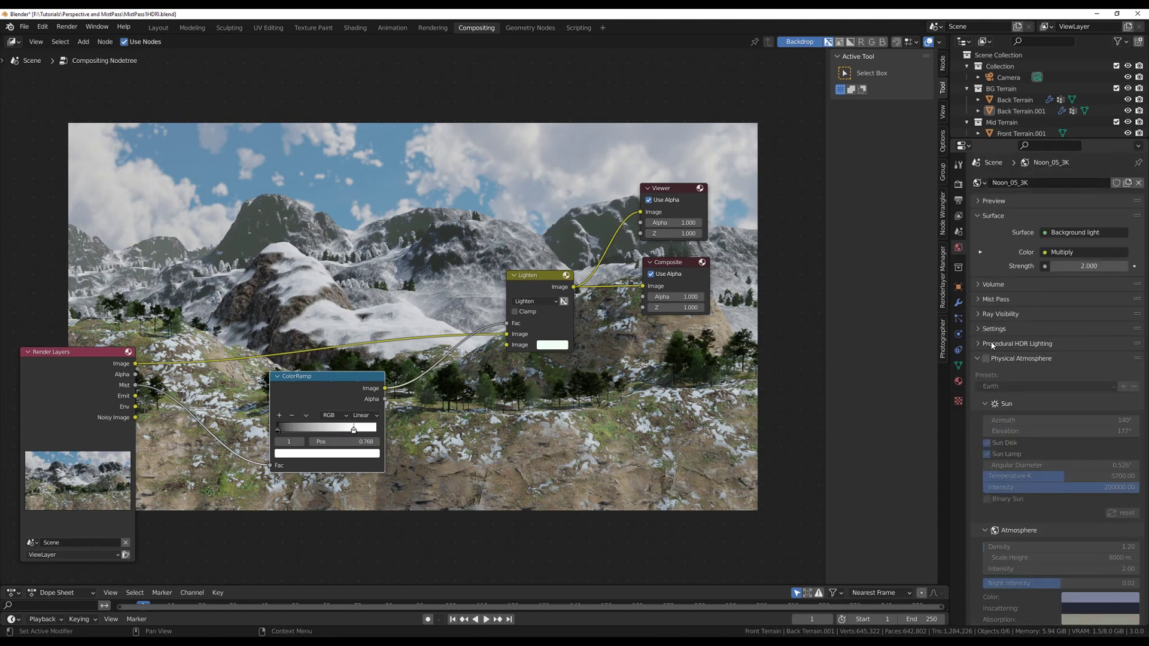
left_click(979, 299)
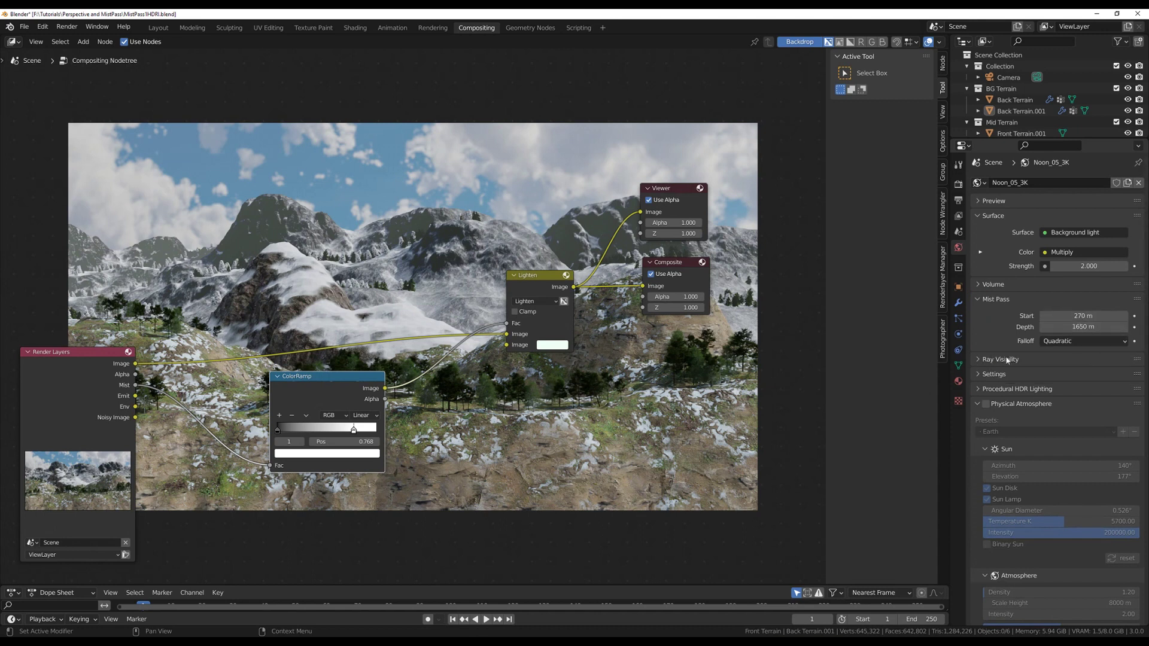
left_click_drag(358, 433, 367, 433)
After trying Screen and Mix, set the Mix node to Add with a pale bluish flat colour
left_click(538, 303)
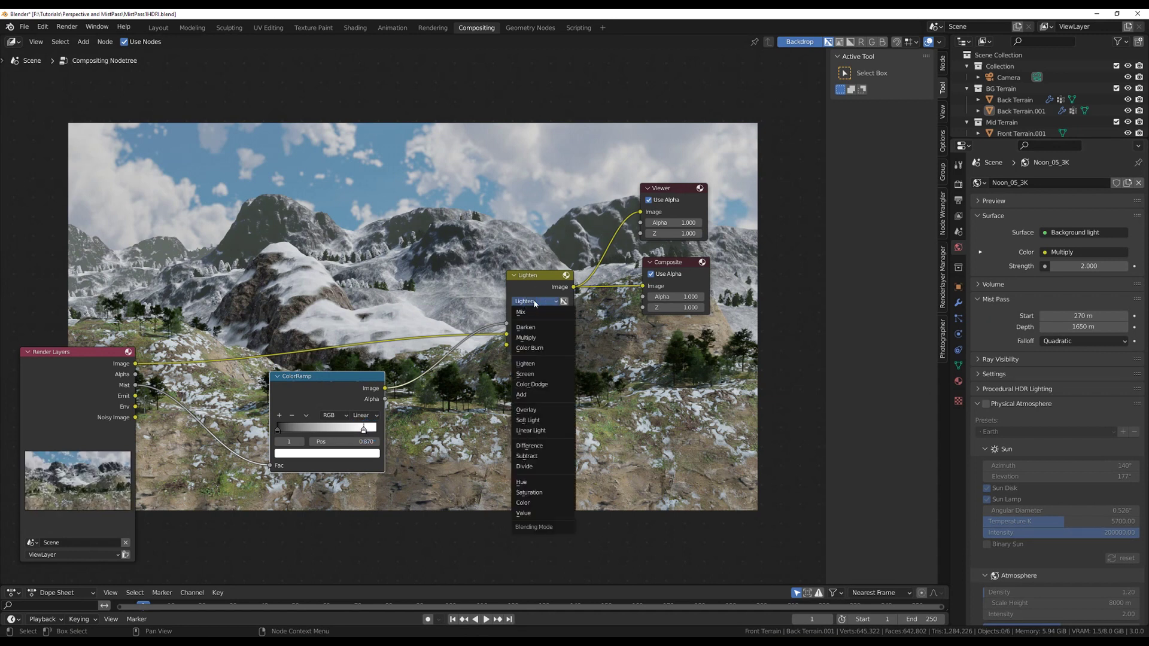
left_click(538, 375)
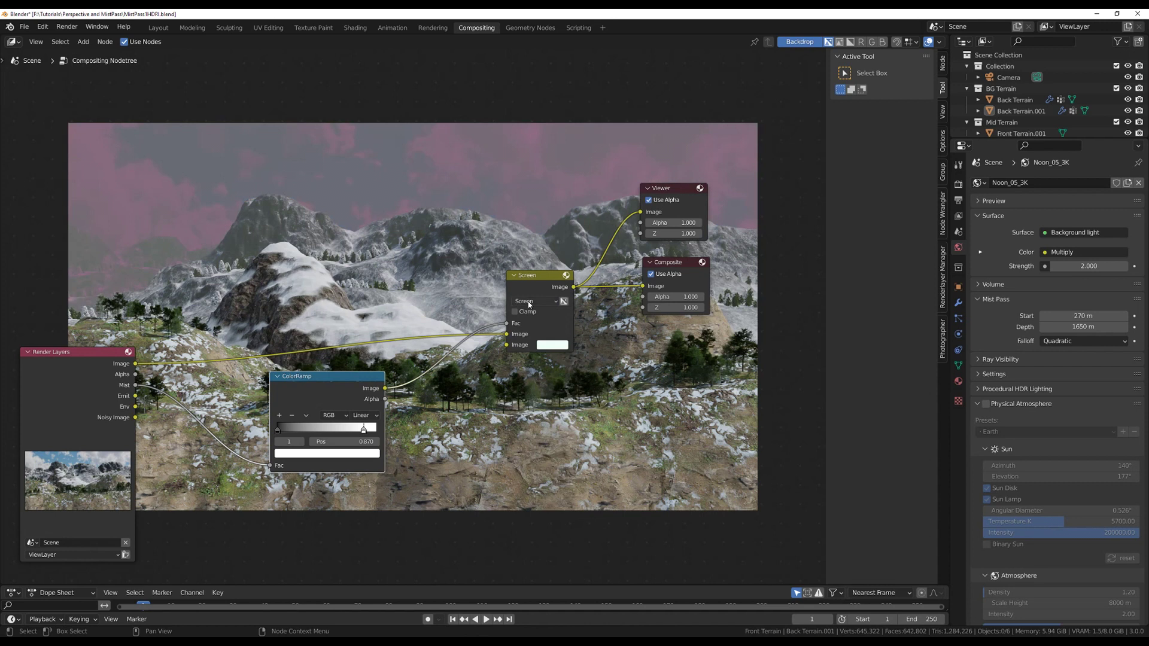
left_click(529, 302)
left_click(542, 395)
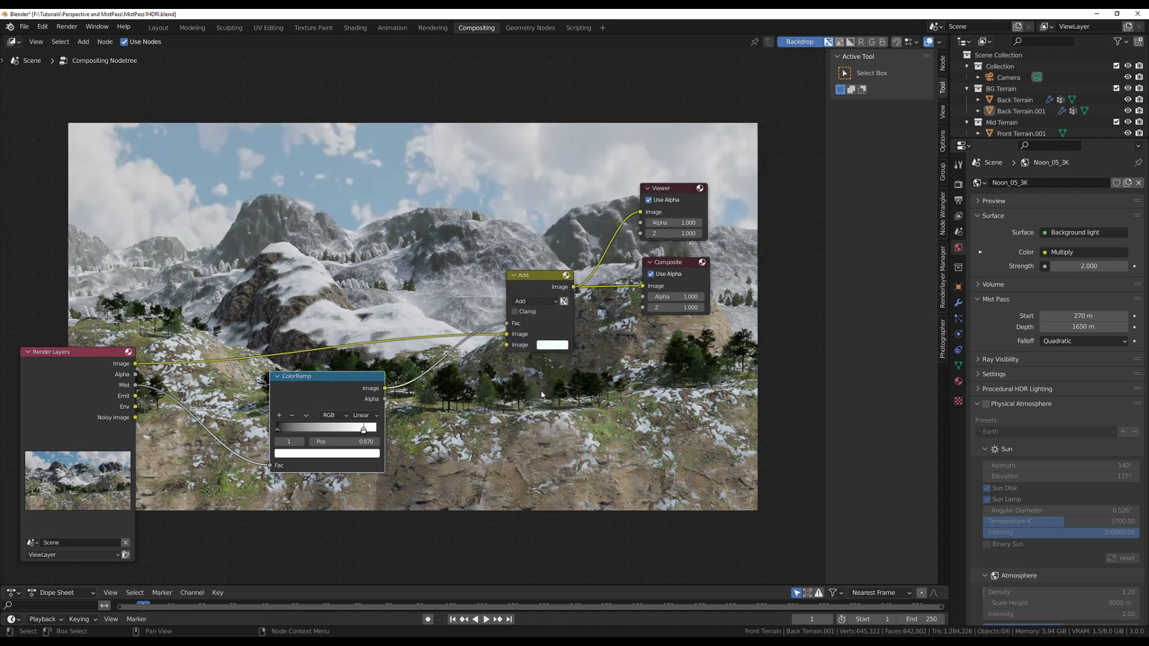
left_click(529, 301)
left_click(526, 310)
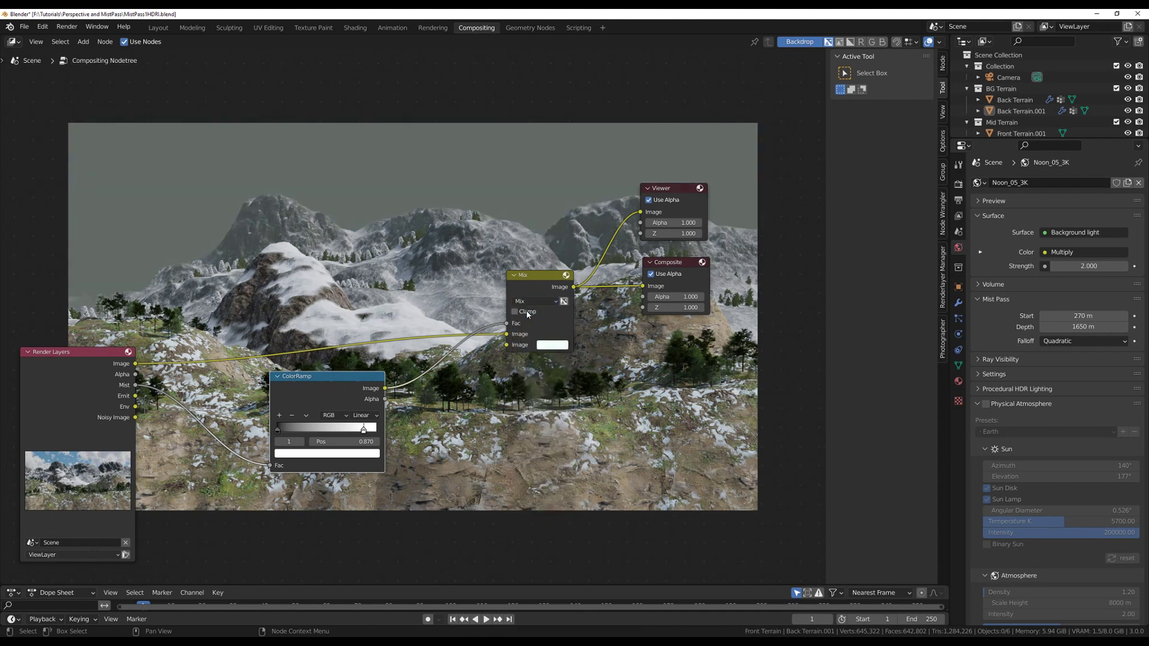
left_click(529, 301)
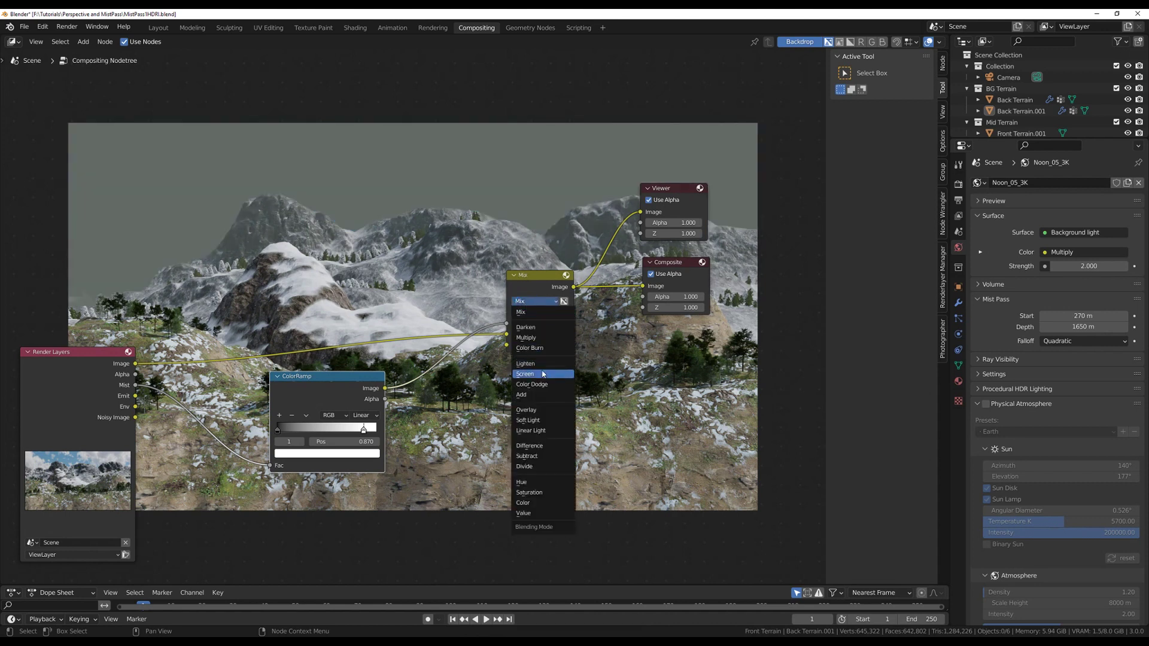
left_click(539, 395)
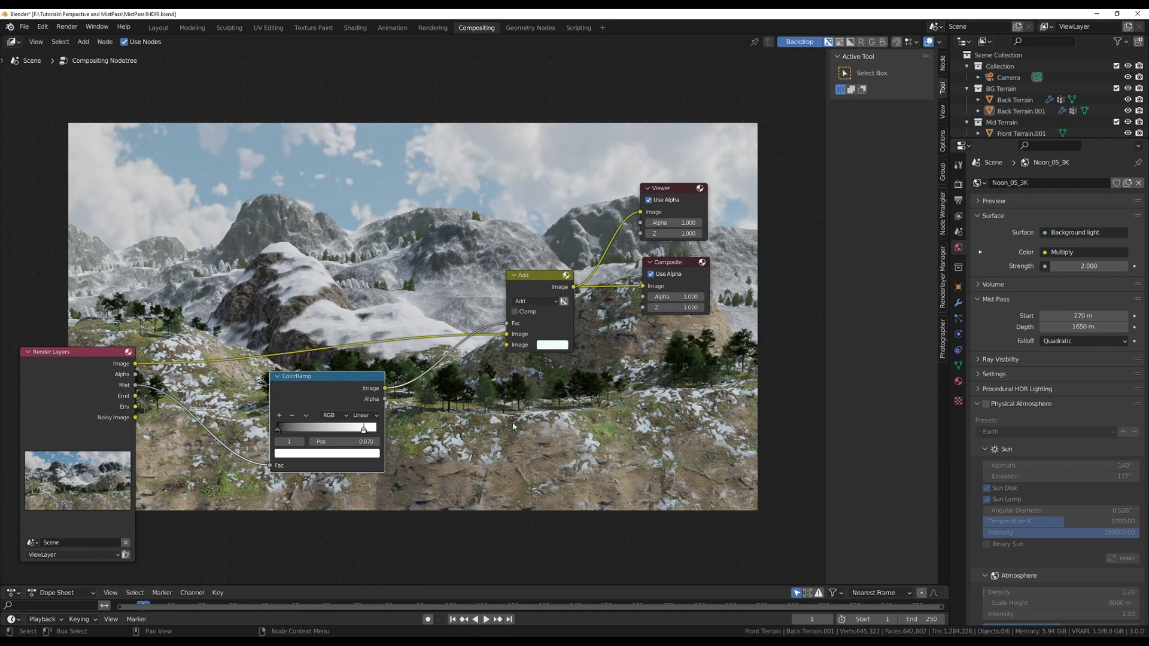
left_click(553, 346)
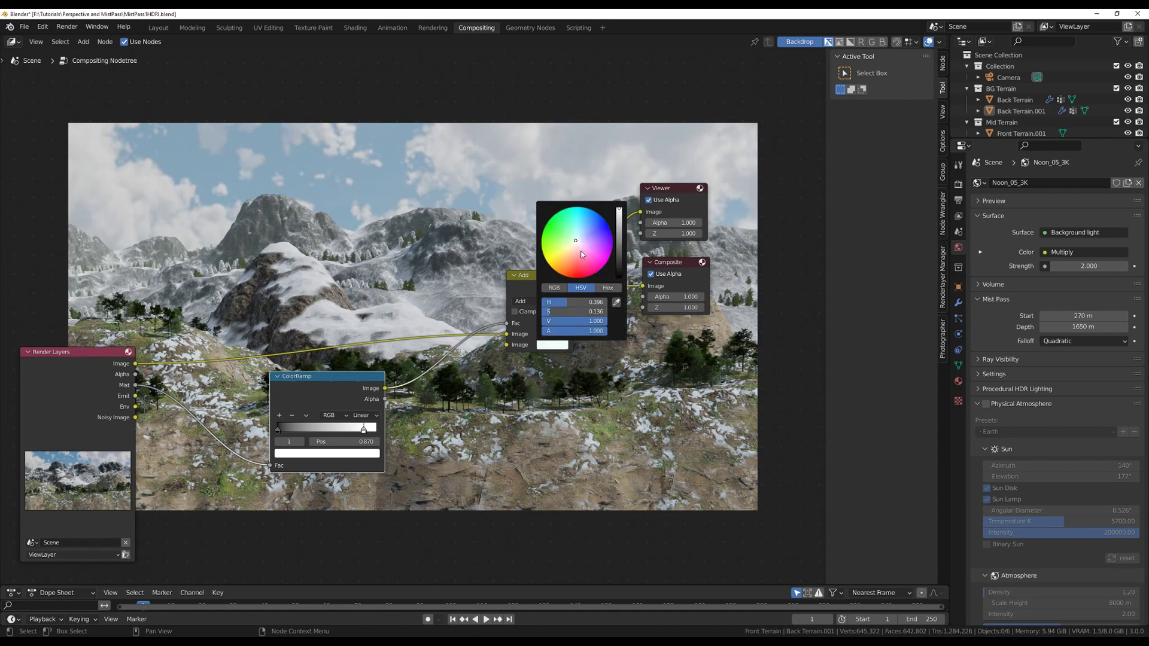
mouse_move(582, 245)
left_mouse_down()
mouse_move(560, 229)
mouse_move(571, 253)
mouse_move(586, 250)
mouse_move(580, 238)
left_mouse_up()
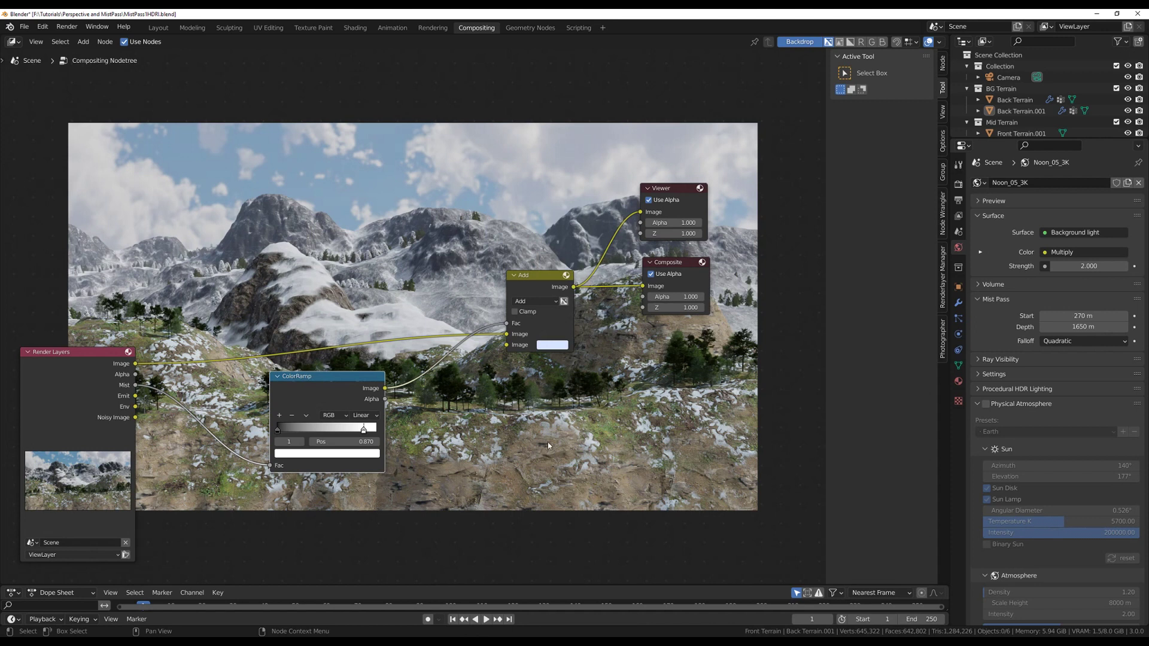
Show the render window and compare the ViewLayer Combined pass against the Composite result
key("F11")
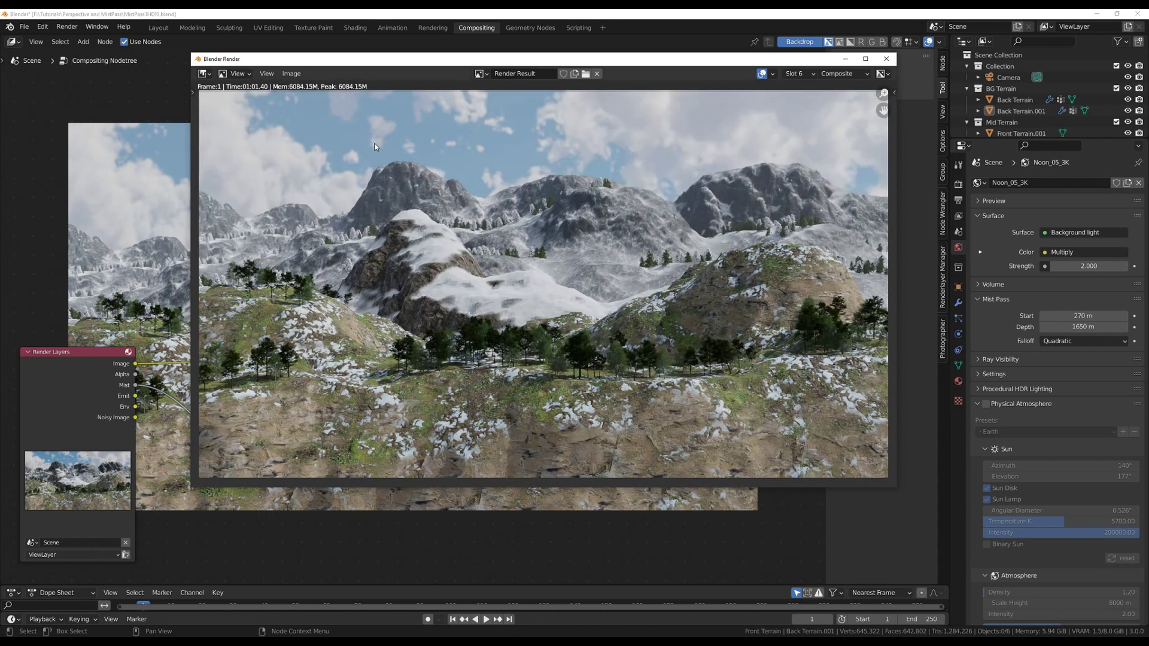
left_click(843, 74)
left_click(828, 98)
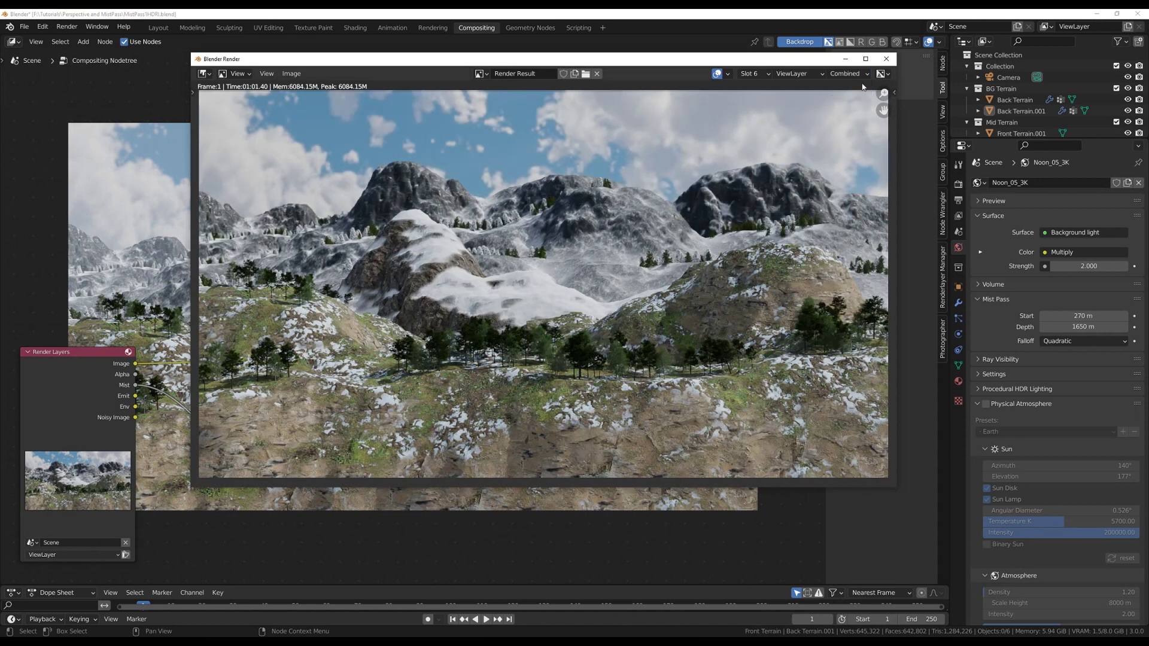
left_click(808, 74)
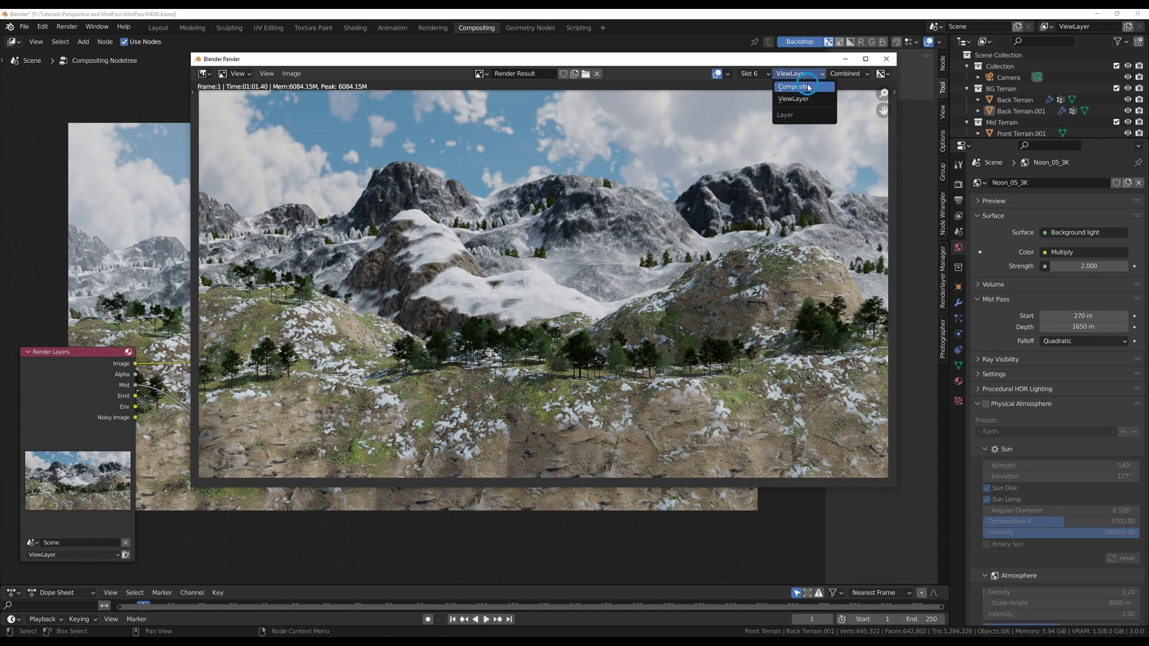
left_click(802, 87)
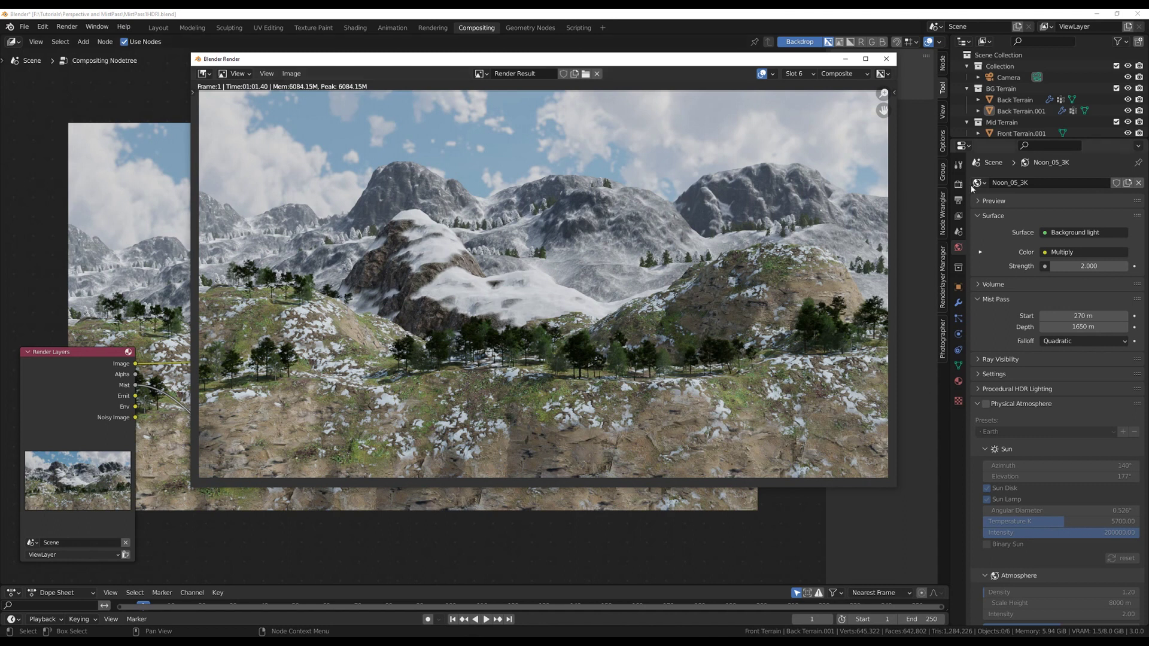
Close the render window, move the Render Layers node, and set the ColorRamp white stop to 0.975
left_click(846, 58)
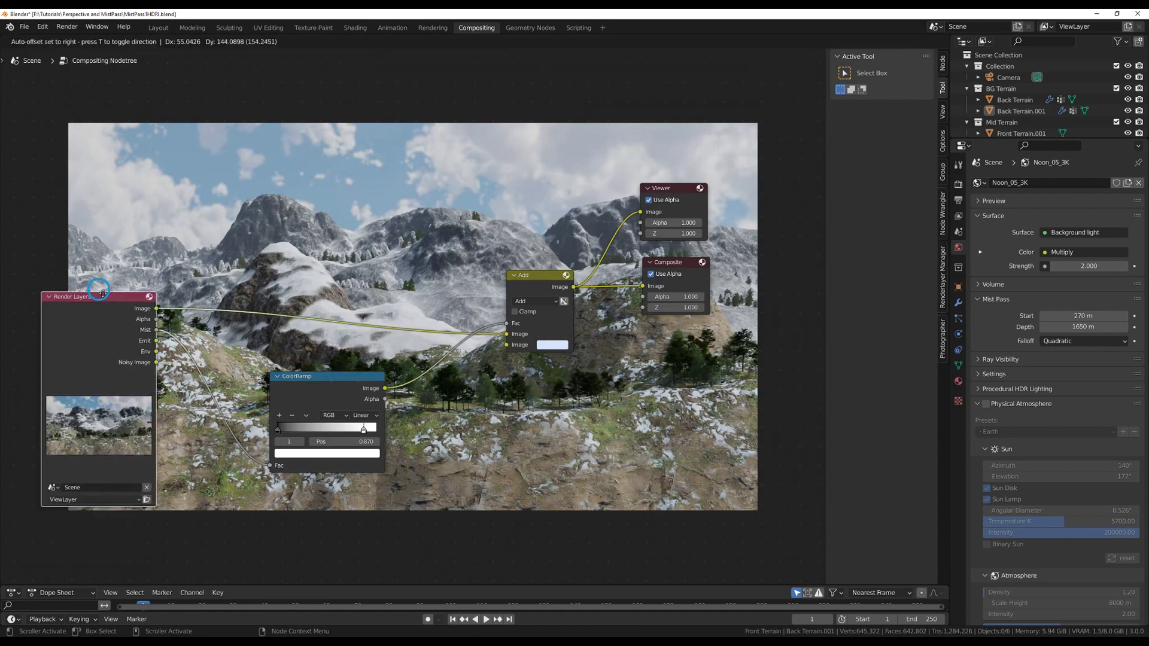
left_click_drag(102, 292, 96, 239)
left_click_drag(364, 429, 381, 433)
left_click_drag(331, 375, 364, 84)
scroll(400, 277, "down", 3)
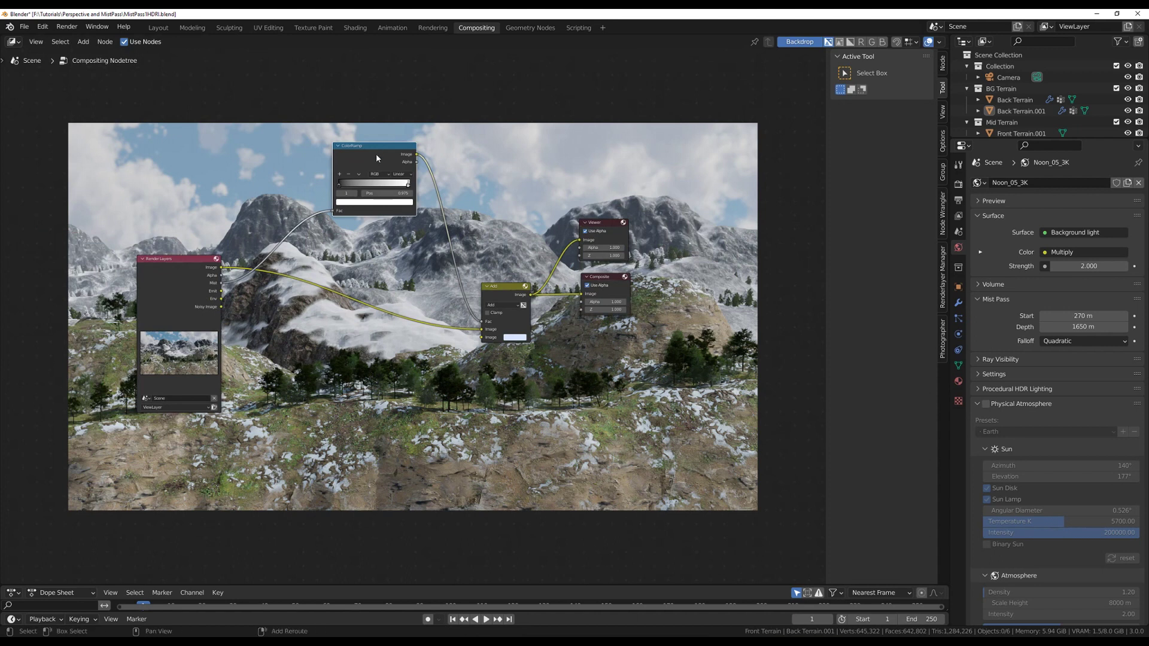
Duplicate the ColorRamp, feed it the Mist pass, link it to the Add node, and make its top stop pale blue
key("shift+d")
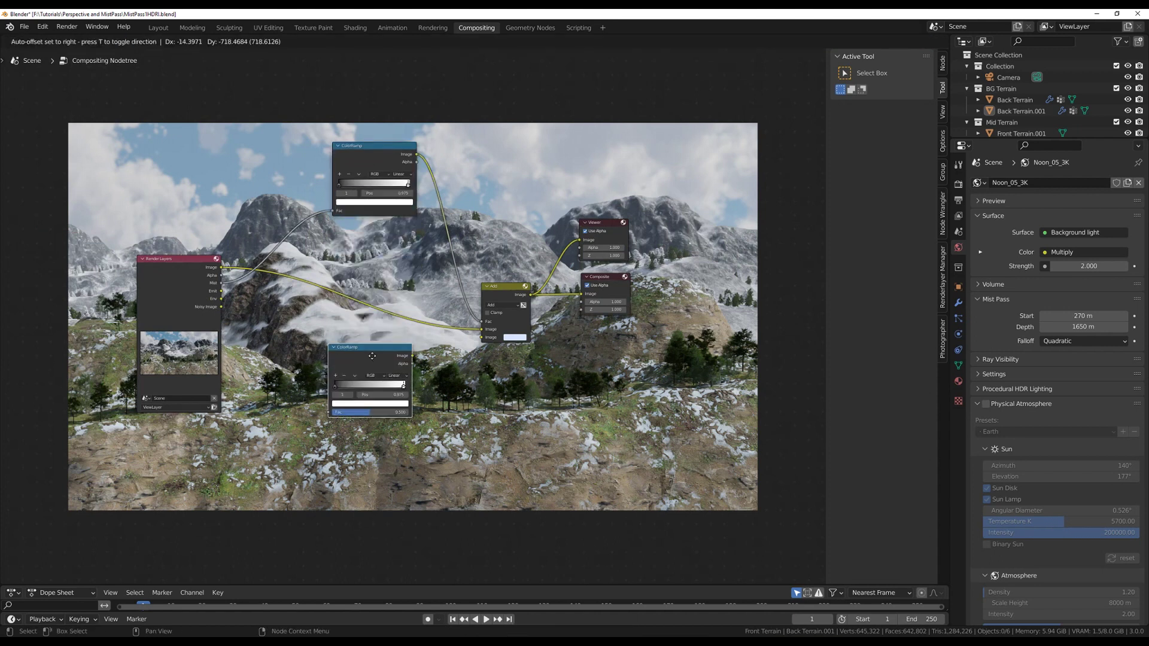
left_click(369, 358)
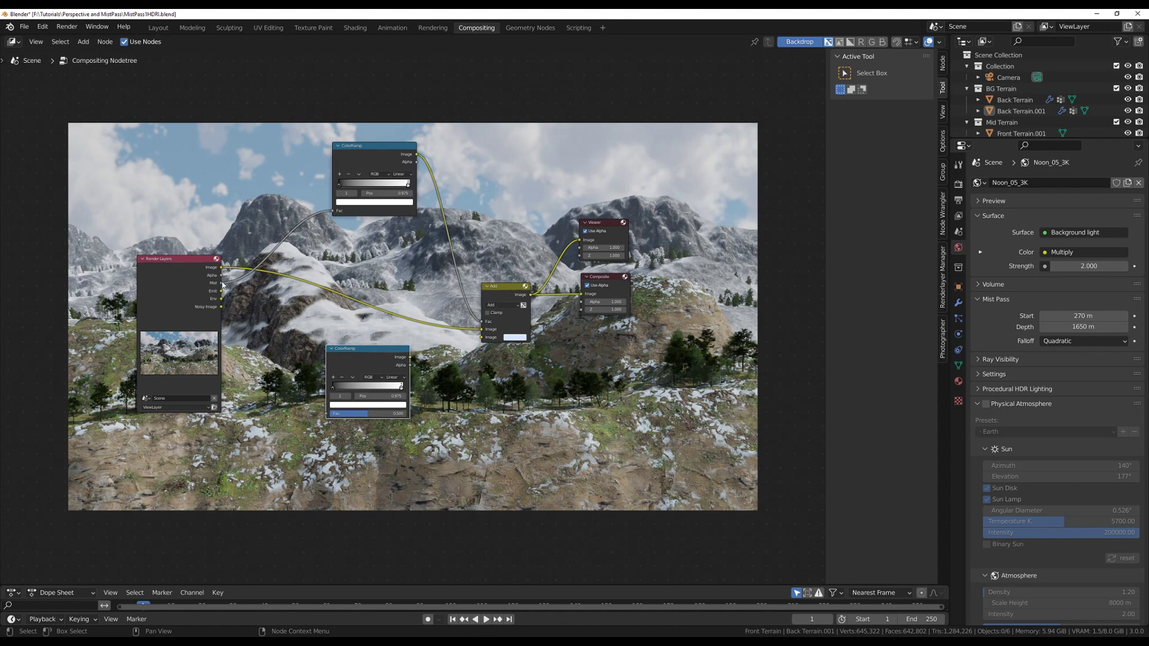
left_click_drag(221, 283, 328, 414)
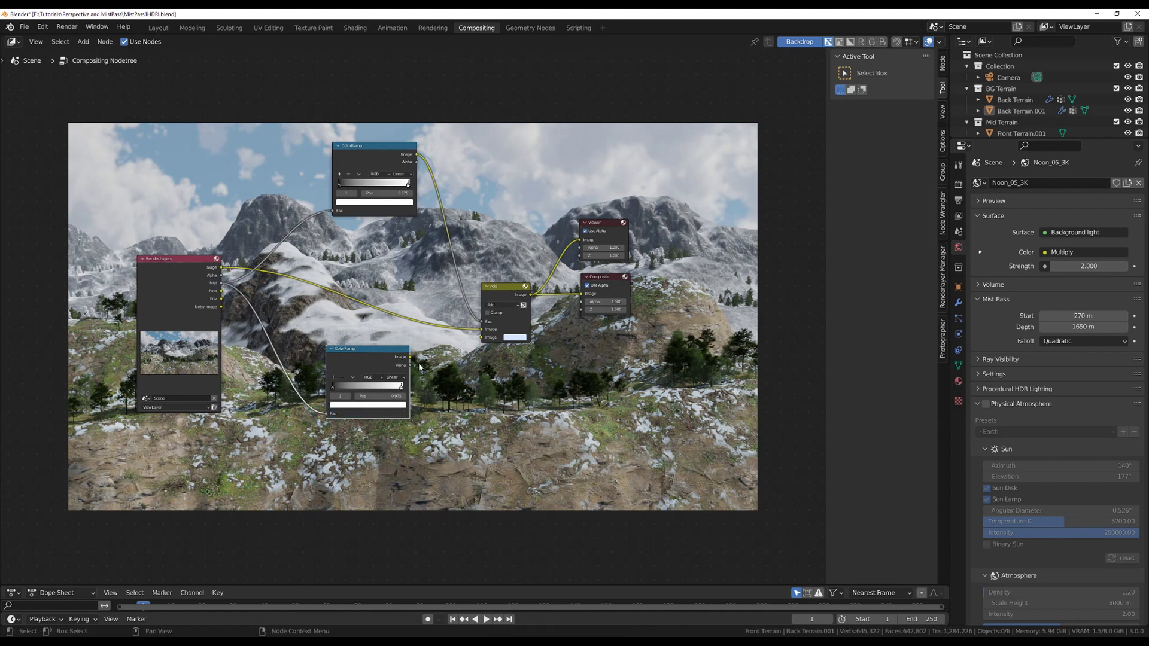
left_click_drag(411, 357, 482, 339)
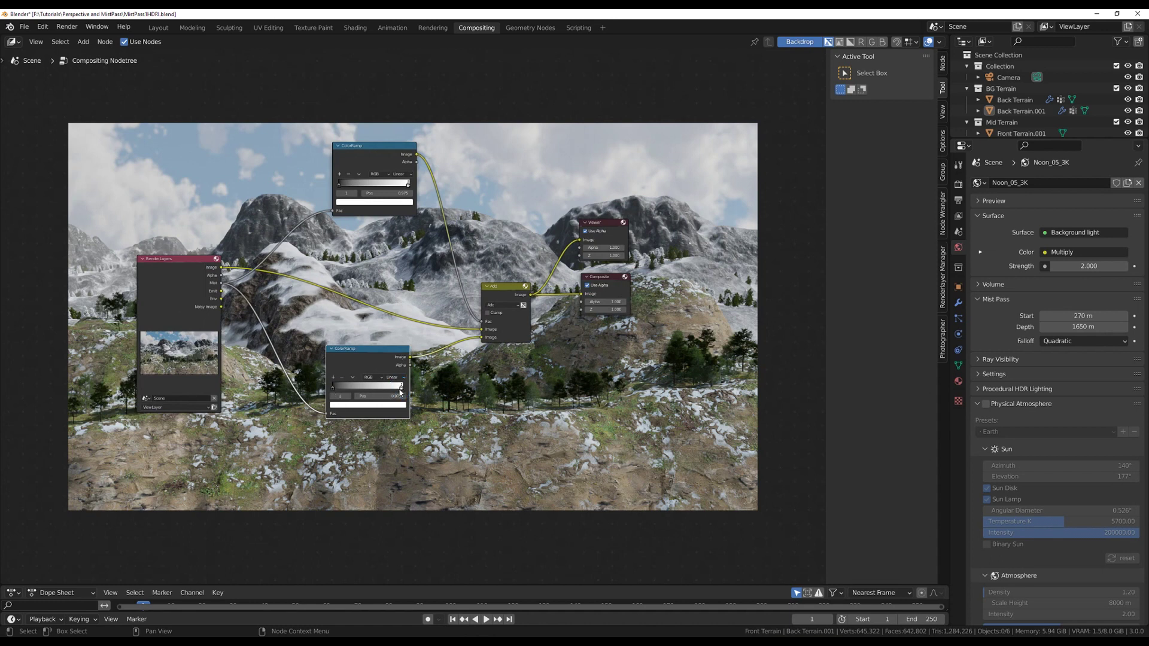
left_click(386, 405)
left_click_drag(359, 341, 360, 328)
Colour the second ColorRamp's black left stop blue
left_click(333, 388)
left_click(335, 407)
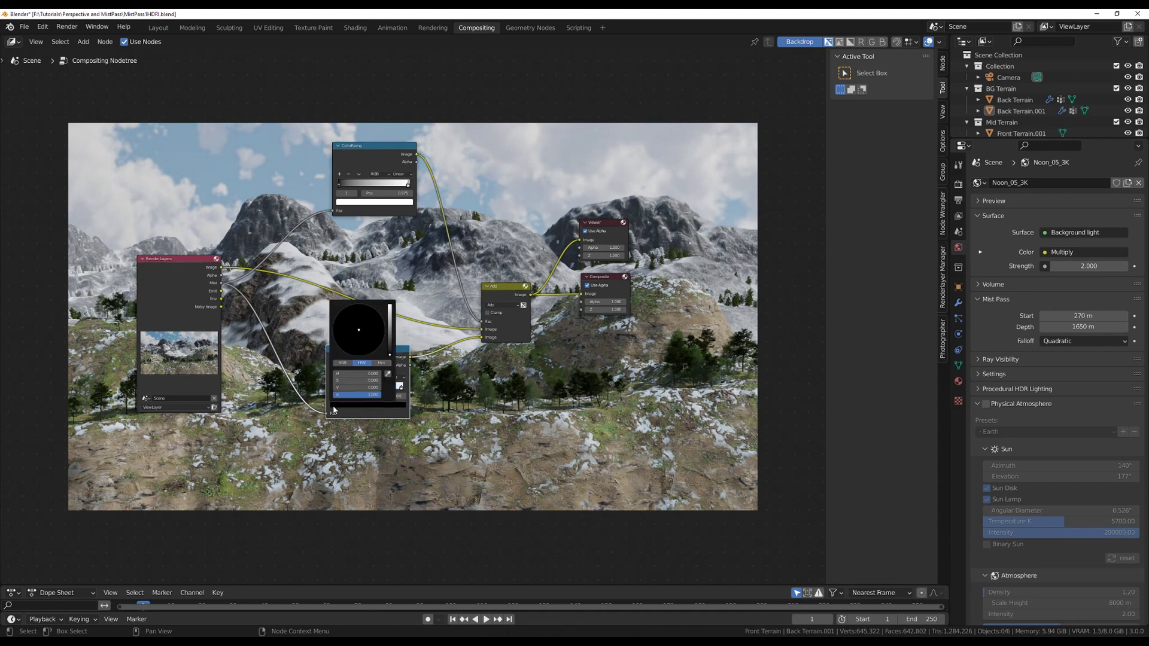
scroll(363, 335, "up", 5)
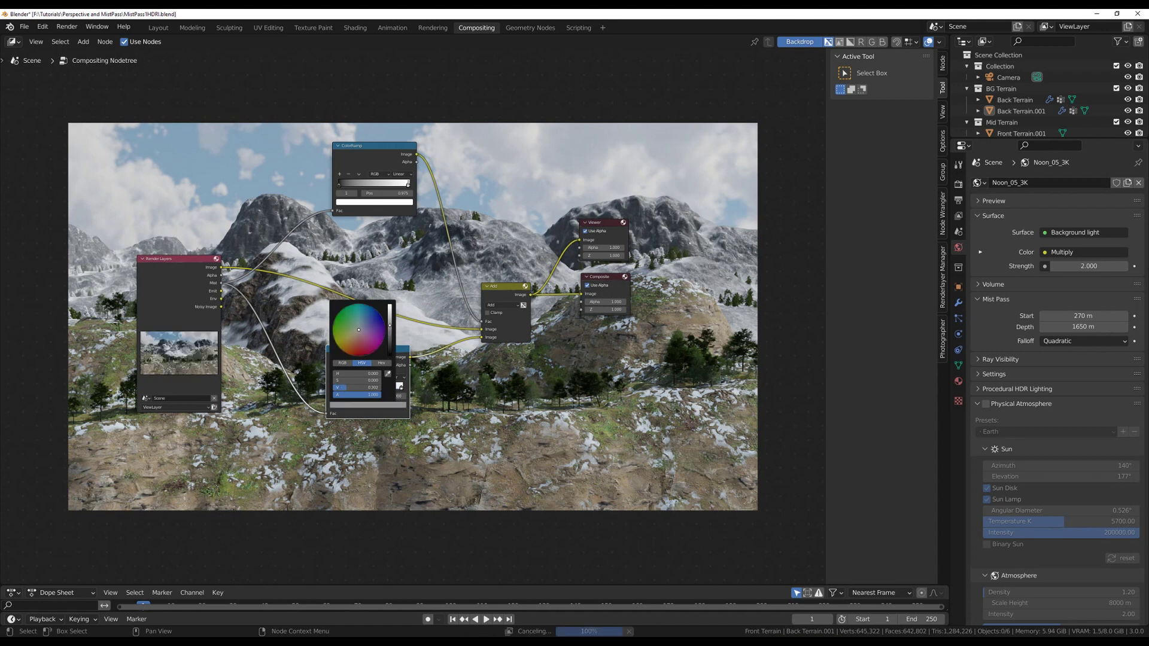
left_click_drag(363, 330, 362, 317)
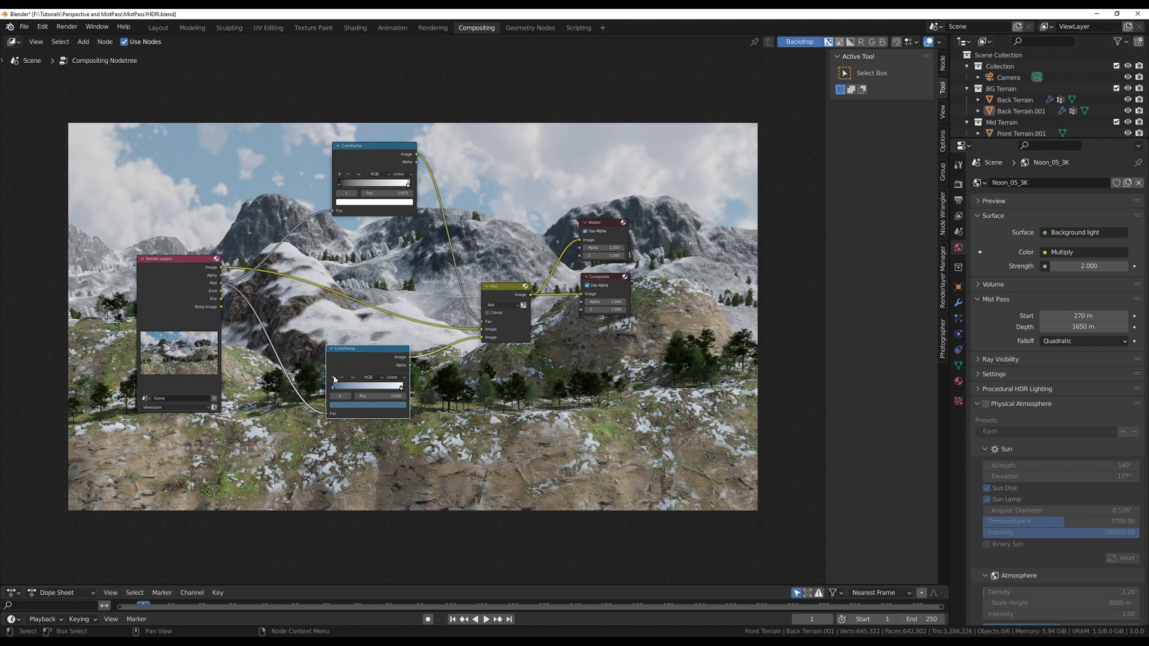
Add a pink middle stop and slide it toward about 0.534
left_click(334, 379)
left_click(376, 406)
left_click_drag(362, 327, 365, 332)
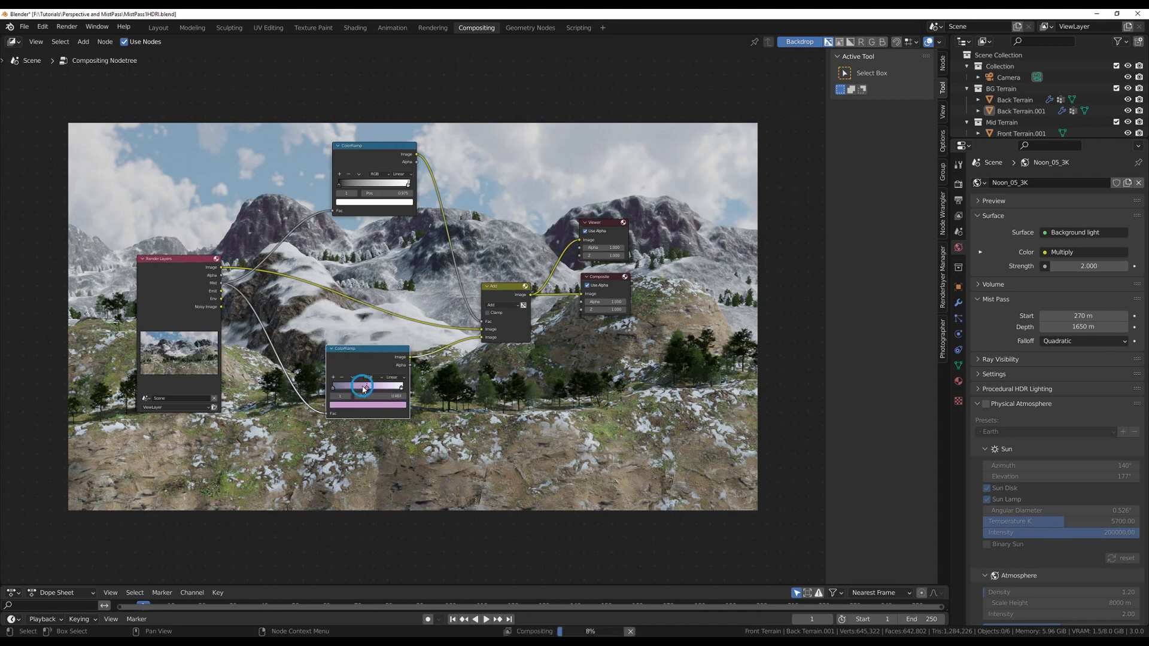
mouse_move(361, 389)
left_mouse_down()
mouse_move(383, 390)
mouse_move(340, 390)
mouse_move(408, 389)
mouse_move(366, 389)
left_mouse_up()
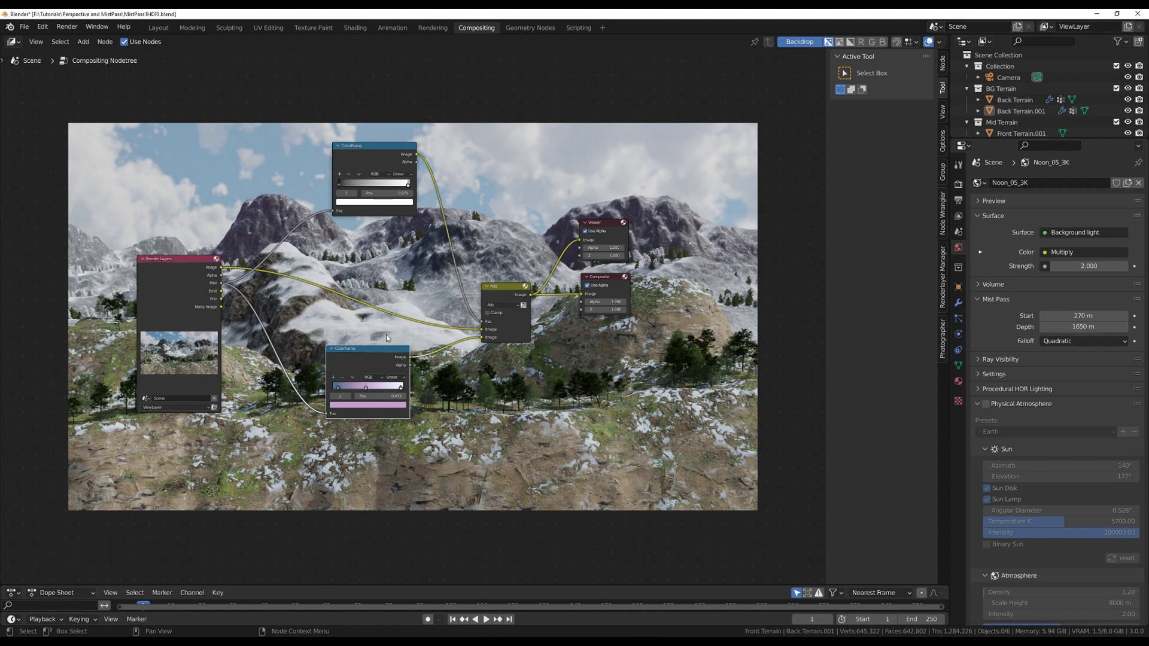
Nudge the upper ramp's white stop left and rearrange the ColorRamp and Render Layers nodes
left_click(400, 184)
left_click_drag(400, 184, 429, 192)
left_click_drag(374, 351, 392, 357)
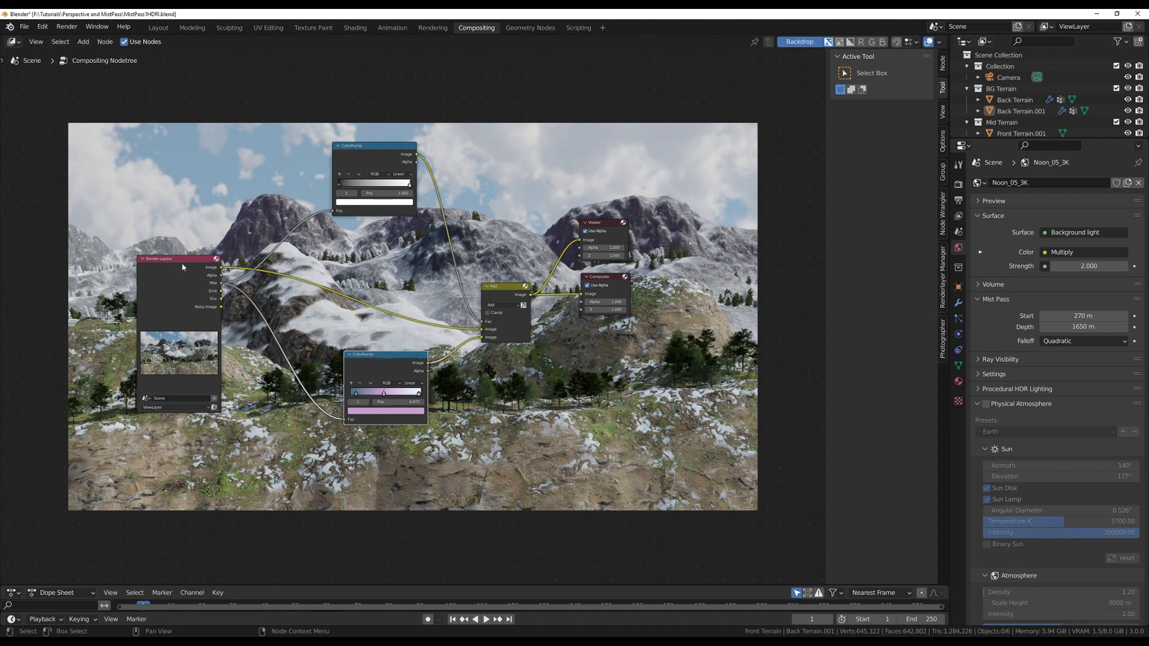
left_click_drag(181, 263, 177, 310)
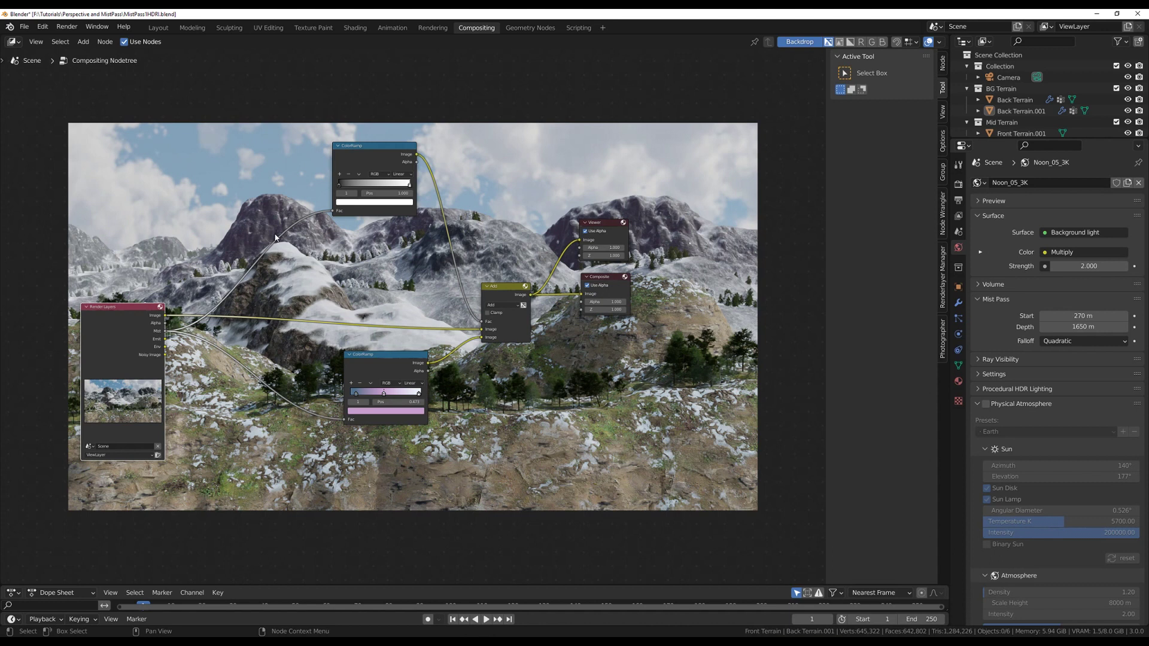
left_click_drag(371, 146, 383, 200)
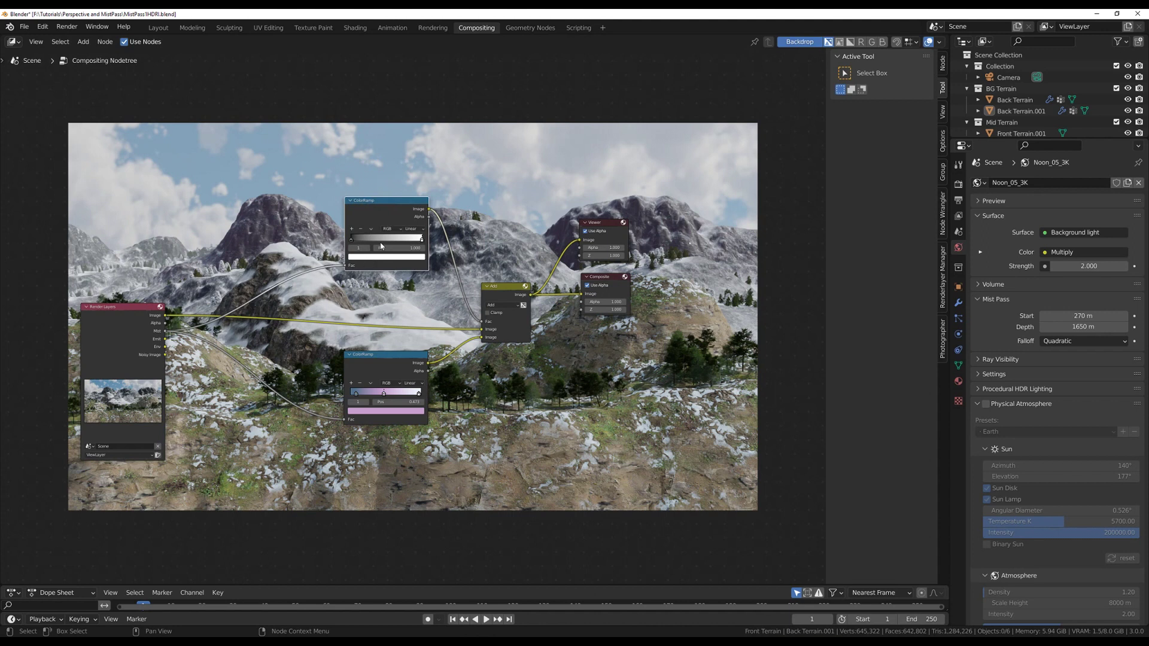
Place the ColorRamp stops at about 0.569, 0.355 and 0.88
mouse_move(352, 240)
left_mouse_down()
mouse_move(398, 242)
mouse_move(352, 242)
left_mouse_up()
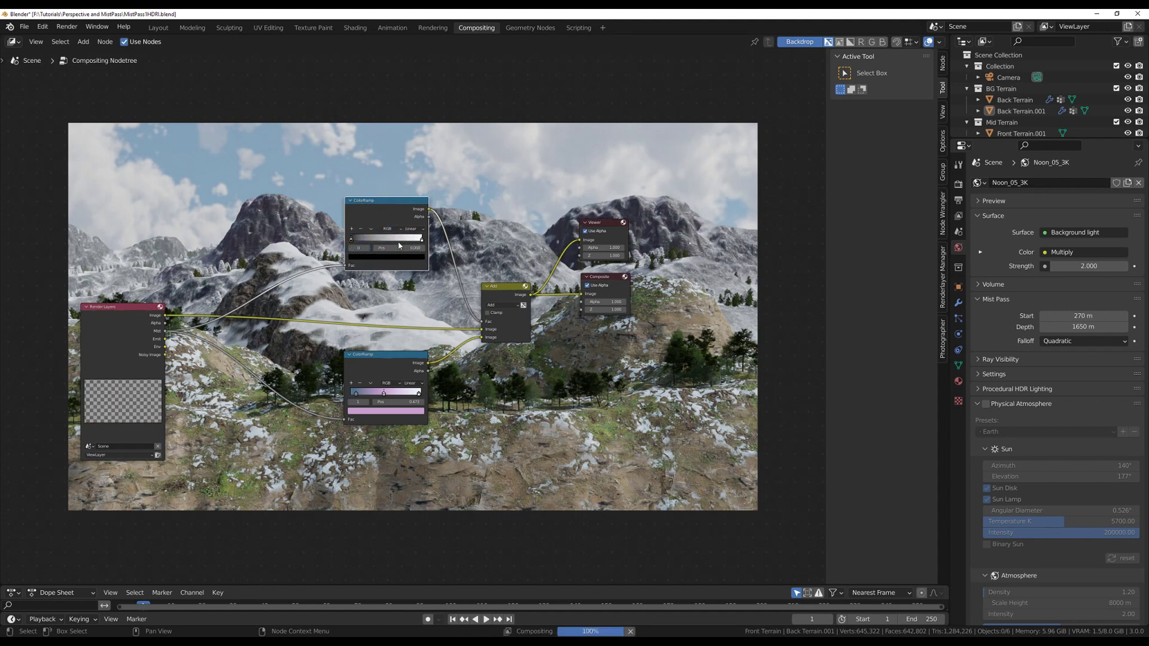
left_click_drag(422, 242, 363, 241)
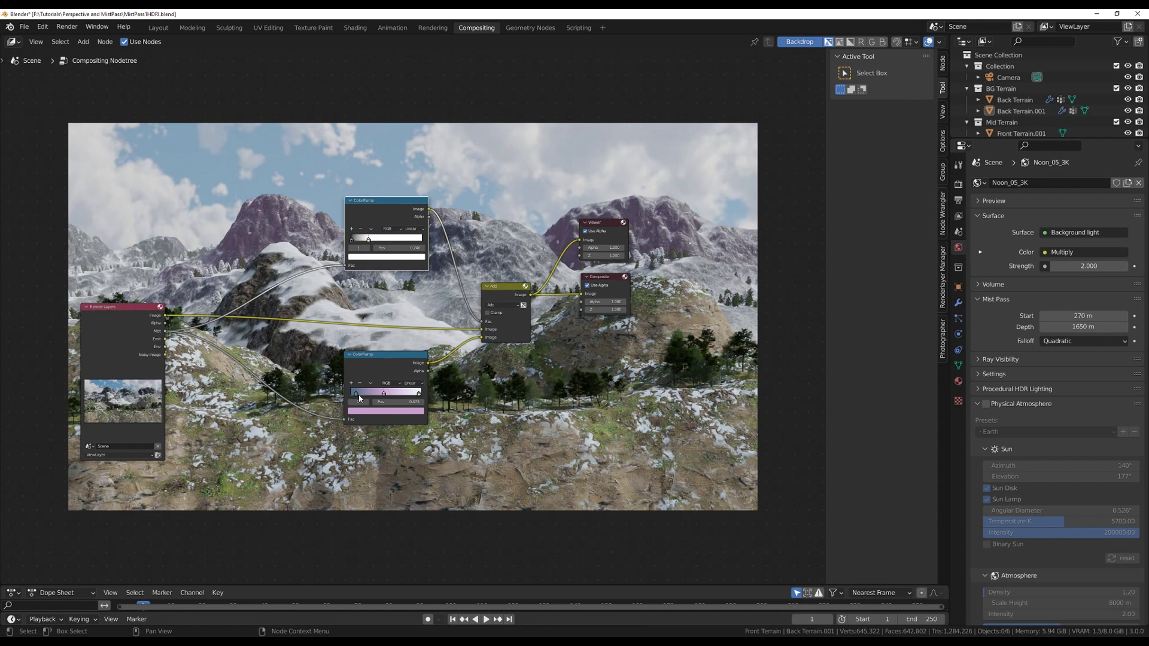
left_click_drag(418, 394, 370, 394)
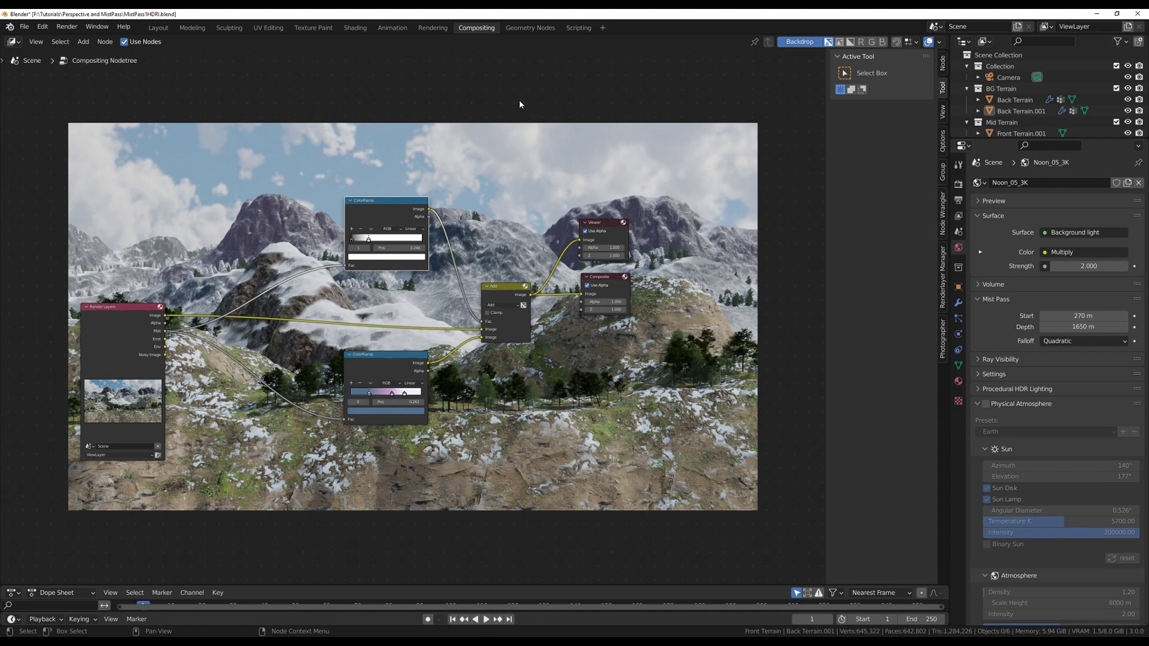
Show the Composite render of the snowy mountains maximized to fill the whole screen
key("F11")
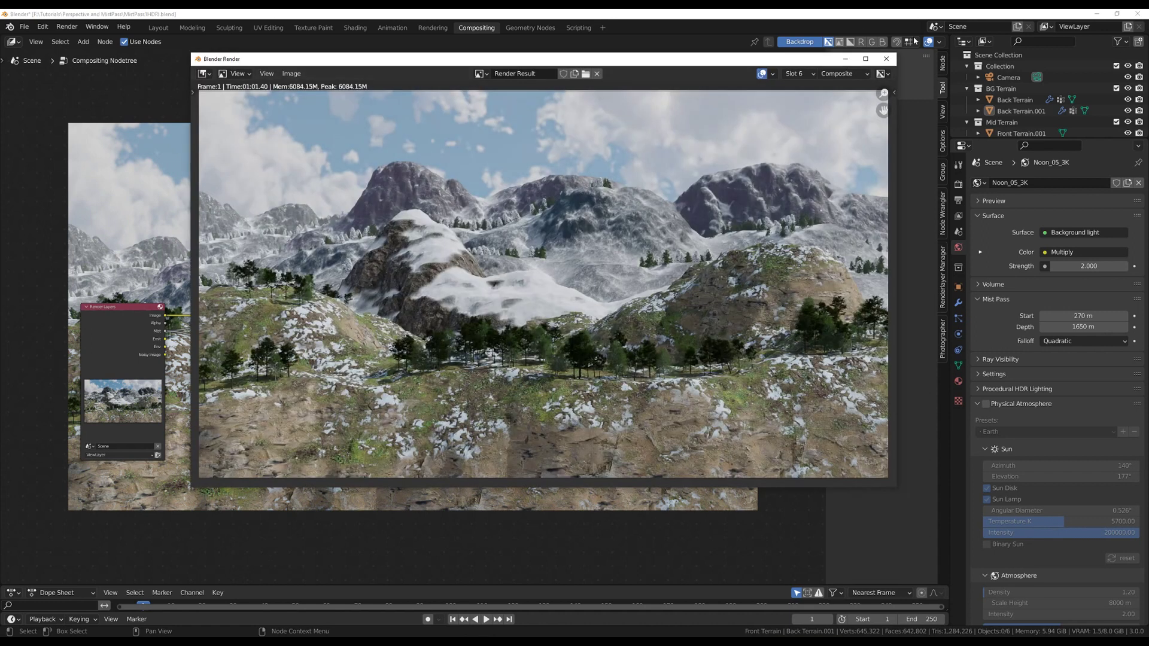
left_click(866, 59)
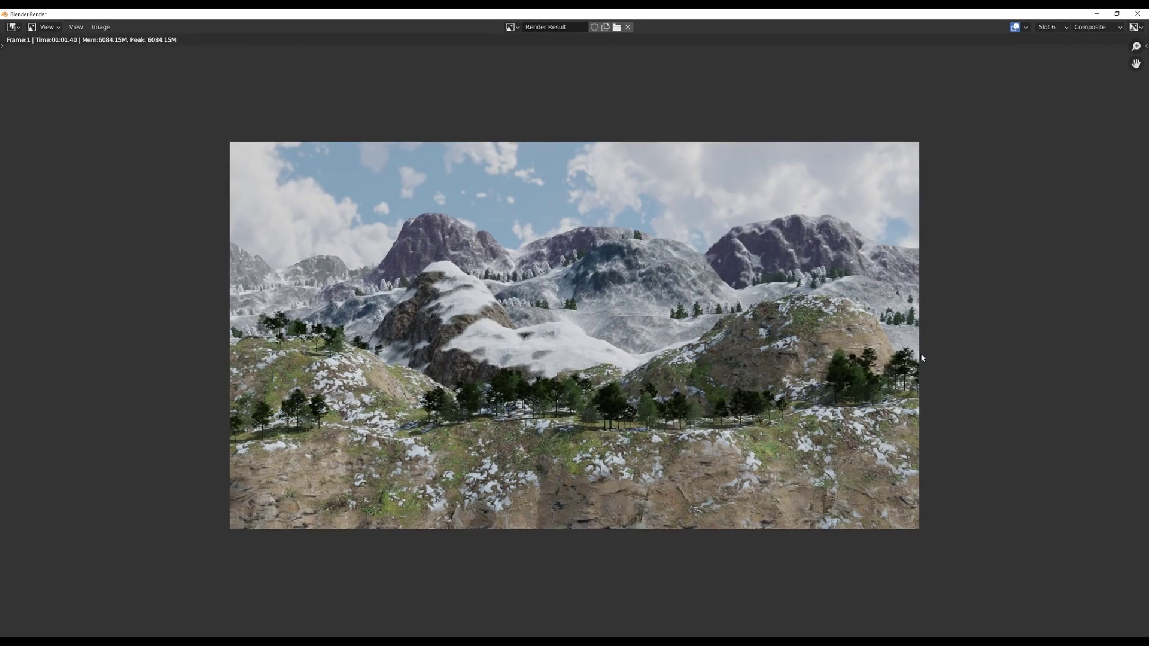